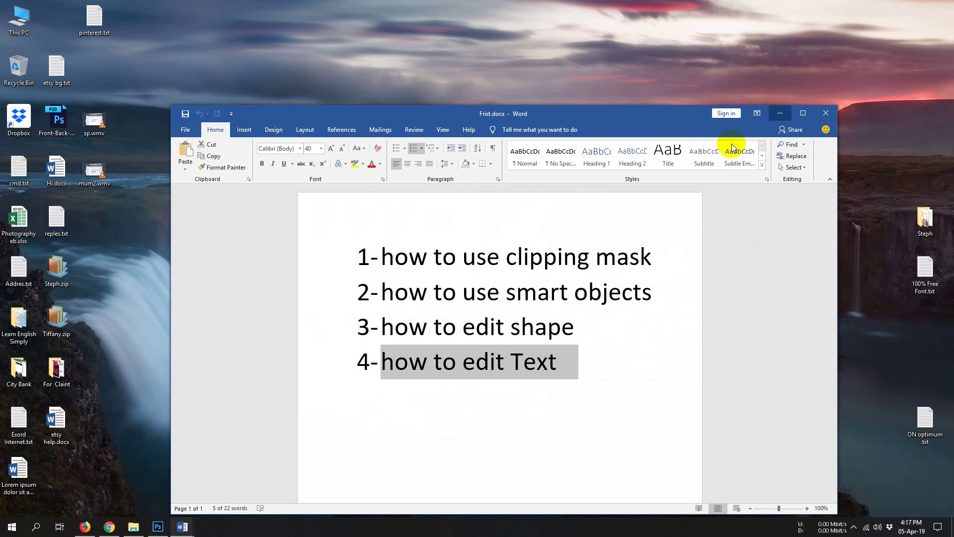
Switch to Photoshop and select the lowest "Your Image Here" layer, toggling its visibility to identify its placeholder on the card
click(180, 524)
click(159, 528)
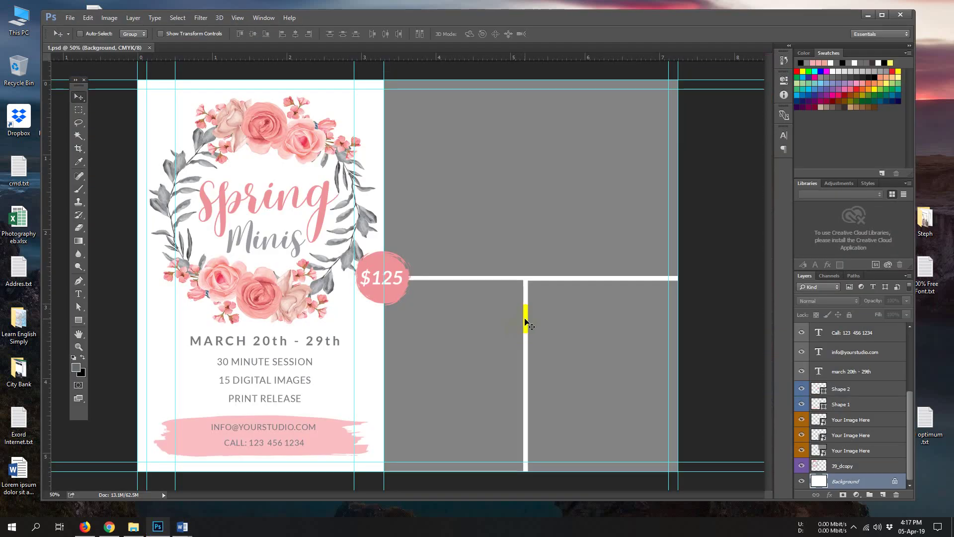
click(861, 440)
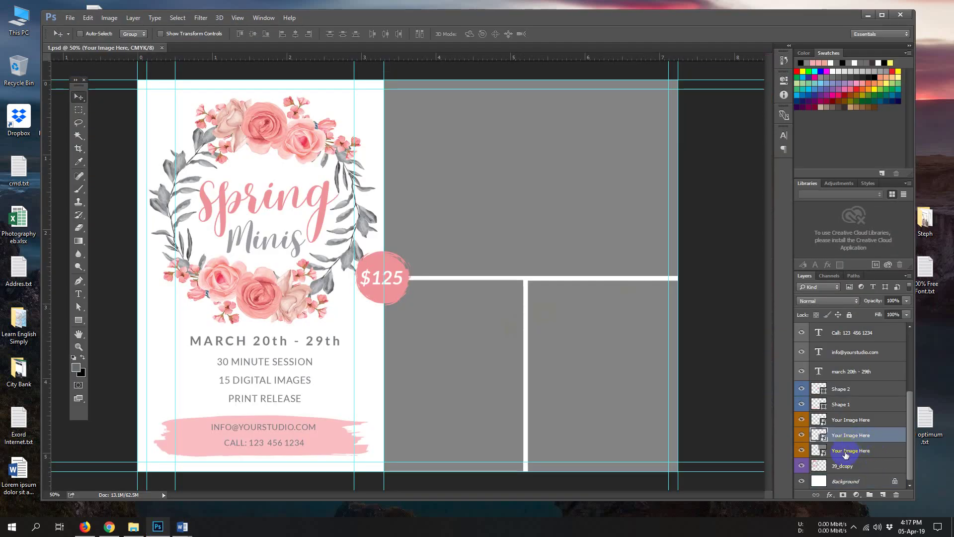
click(846, 453)
click(801, 450)
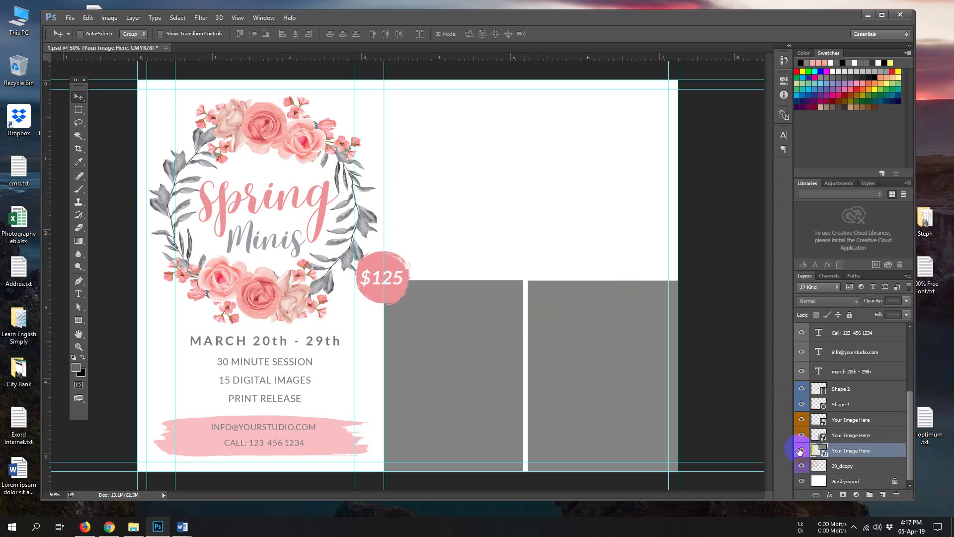
click(802, 451)
click(169, 192)
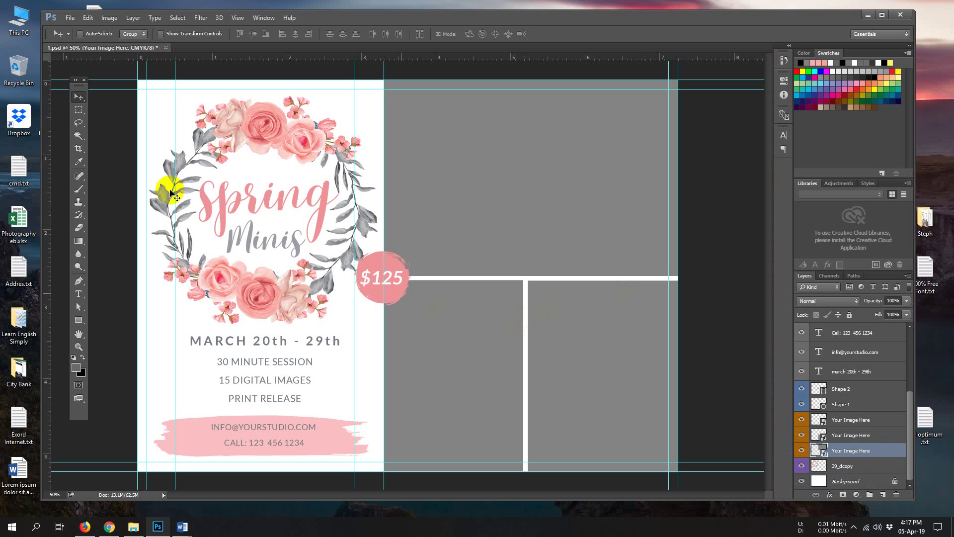
Place 1.jpg as an embedded image above the selected placeholder layer and clip it to that placeholder with a clipping mask
click(70, 17)
click(136, 206)
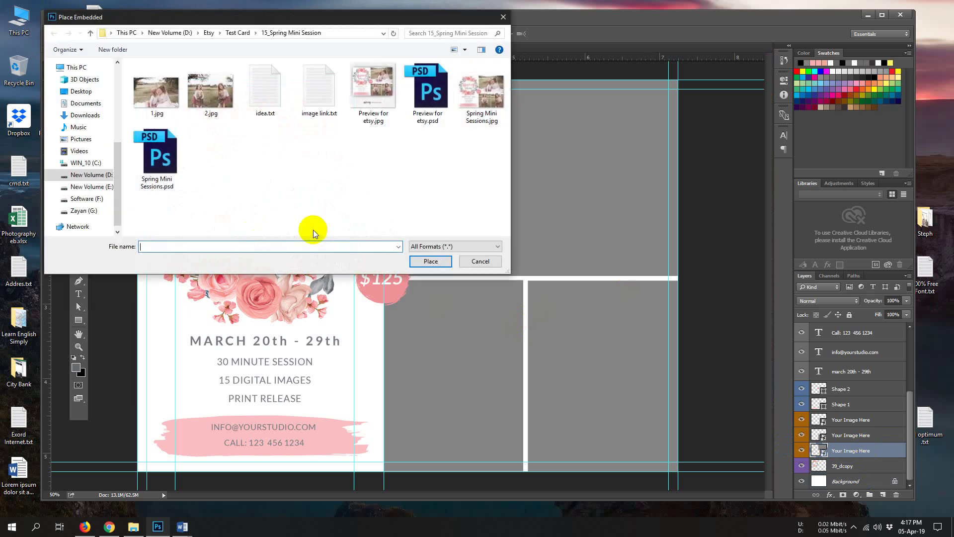
click(157, 89)
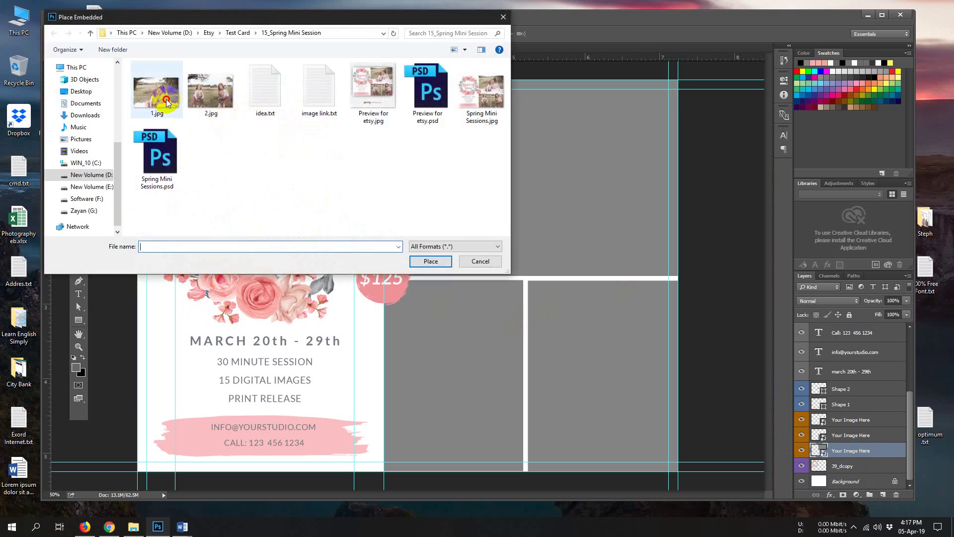
click(430, 262)
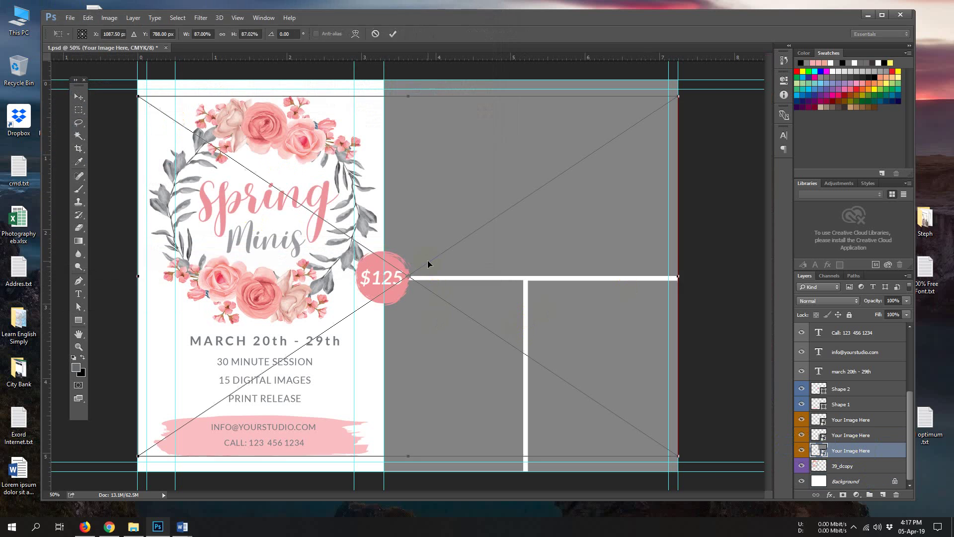
click(394, 34)
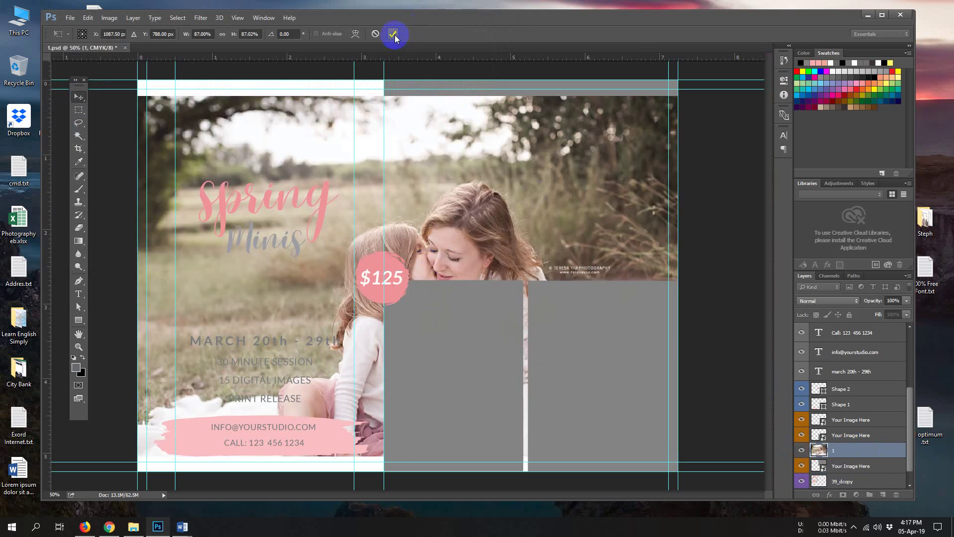
right_click(852, 452)
click(753, 270)
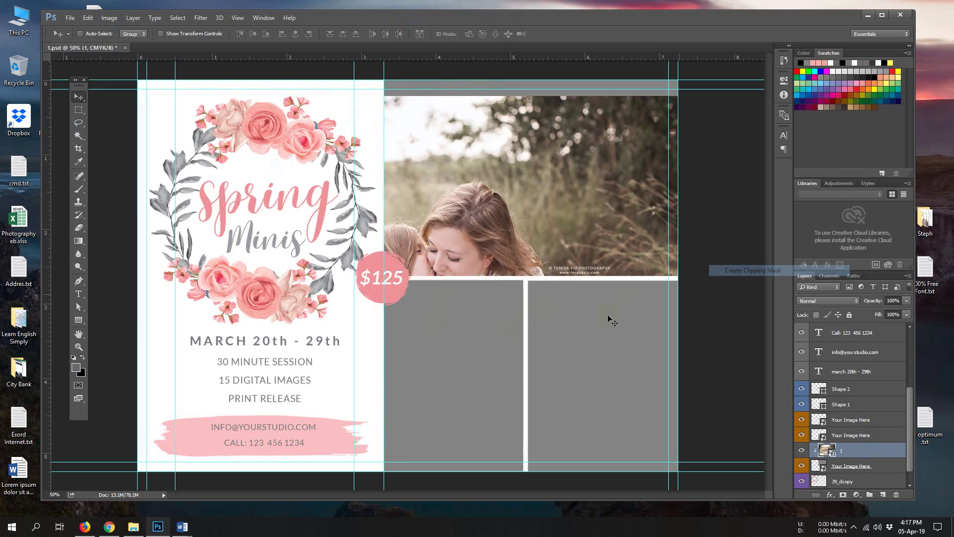
Switch to Word and highlight the Ctrl+T note in Ctrl.docx, and return to Photoshop
key(ctrl+minus)
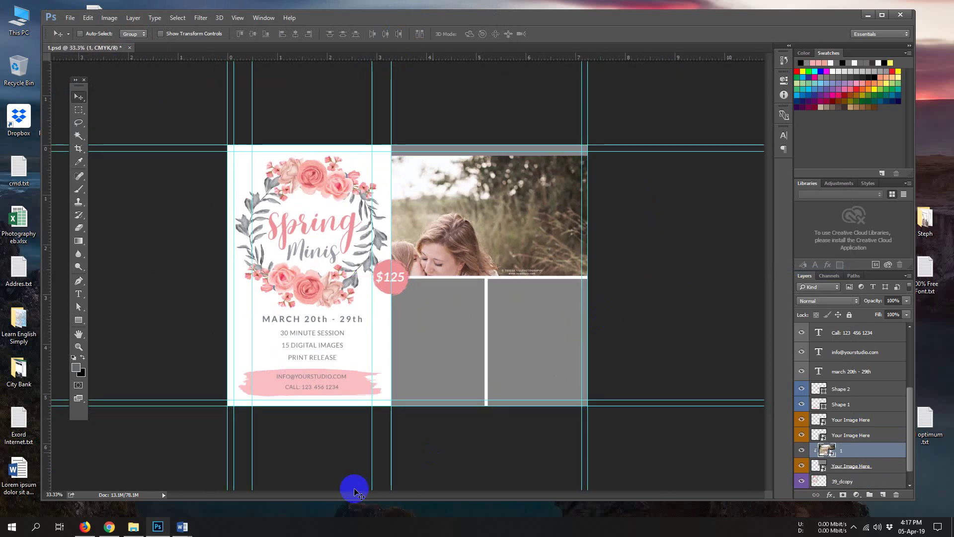
click(183, 527)
click(325, 443)
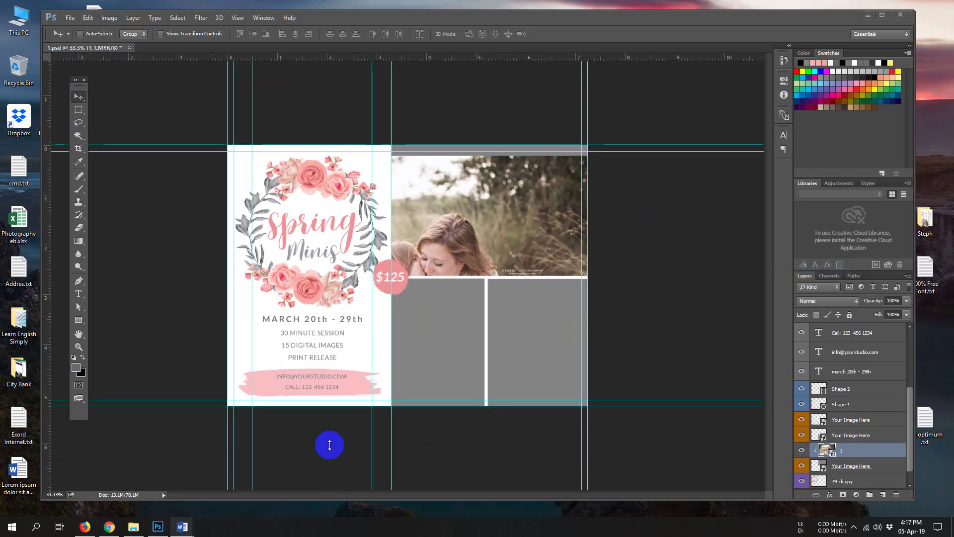
drag(262, 163, 325, 162)
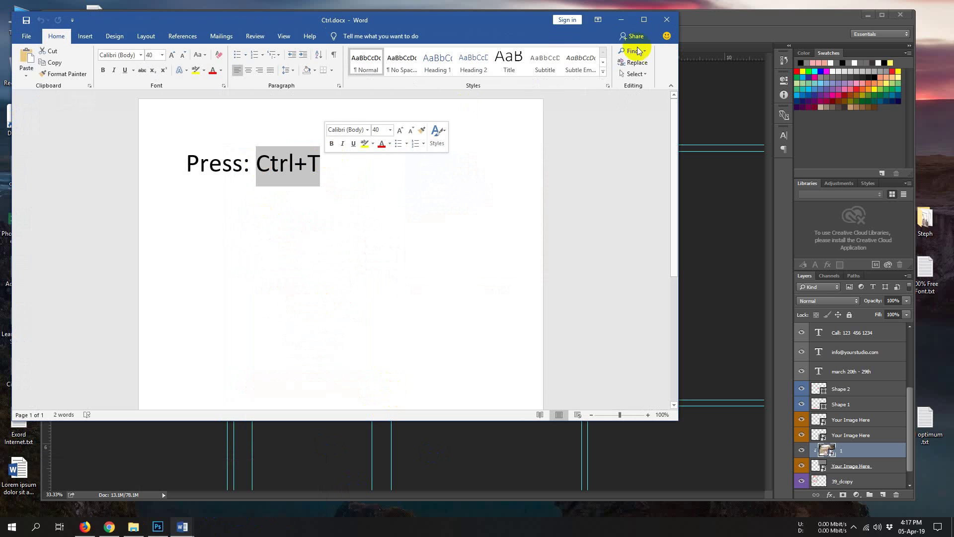
click(620, 20)
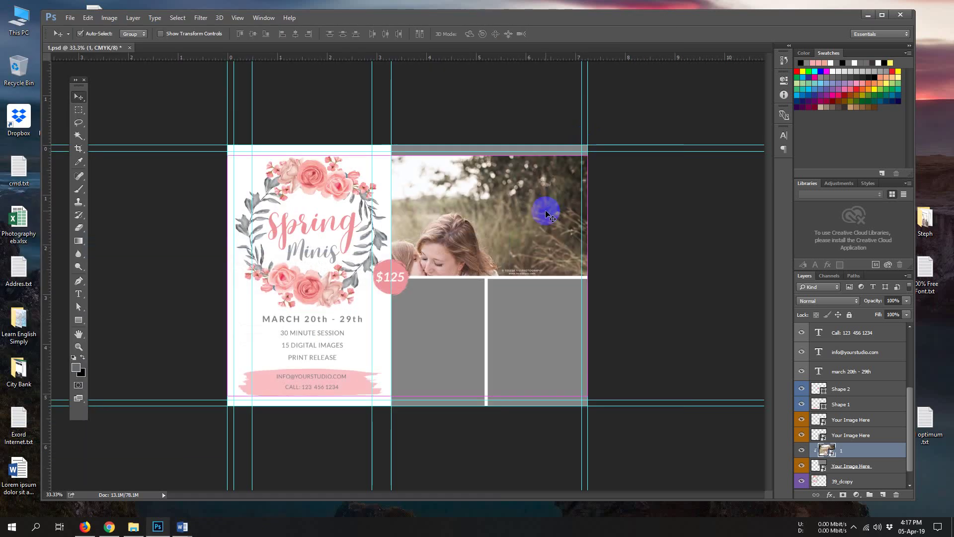
Start a free transform on the clipped photo and highlight the Alt+Shift note in Alt+Shift.docx in Word
key(ctrl+t)
click(177, 530)
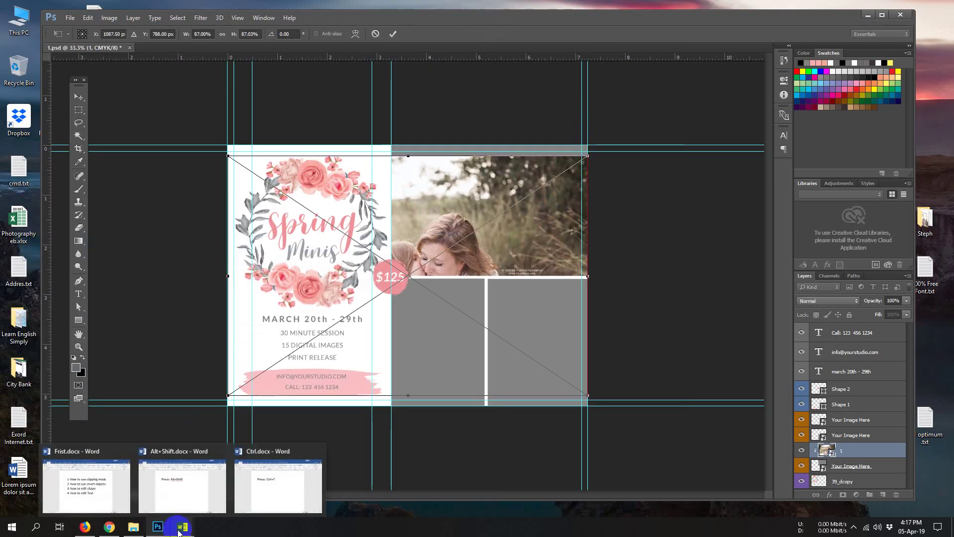
click(182, 492)
drag(245, 151, 362, 149)
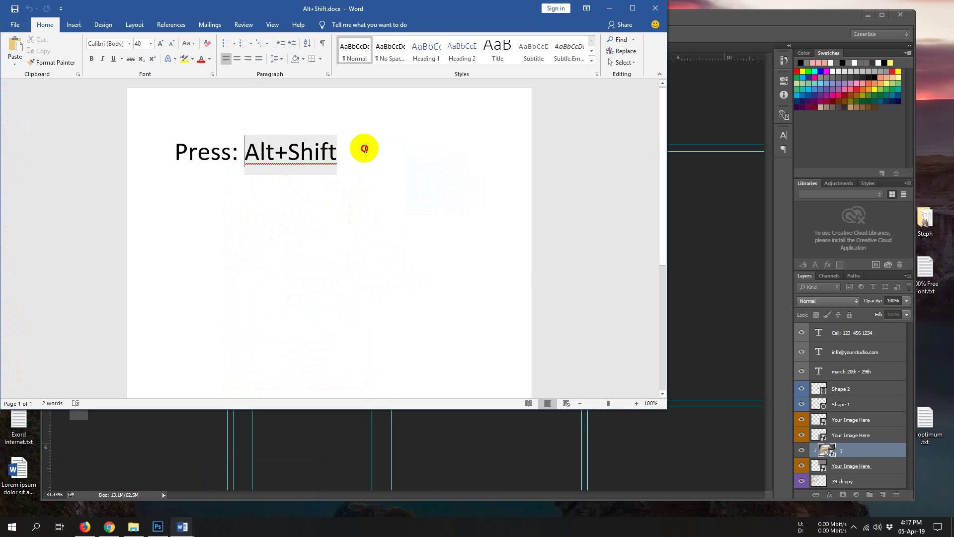
click(610, 9)
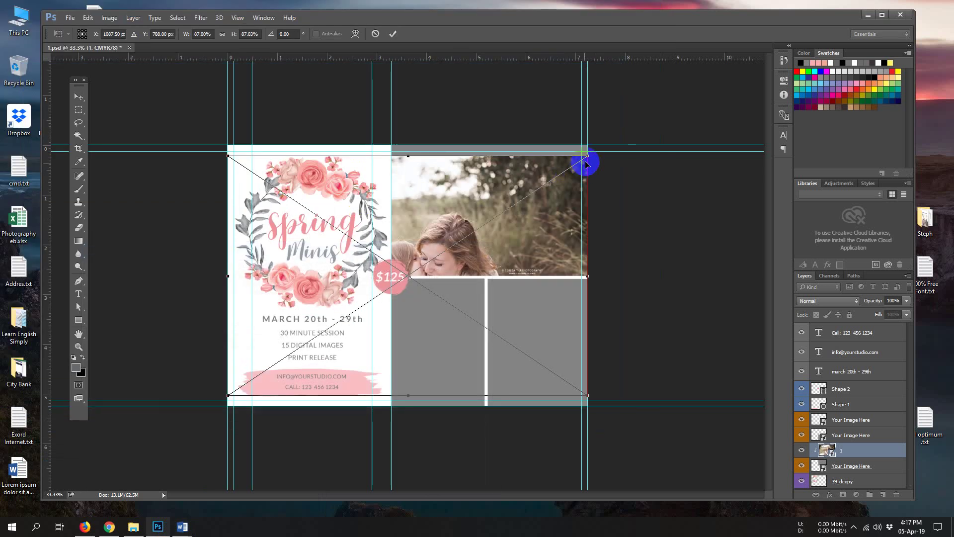
Scale the clipped photo to about 55% and position it so both people fill the large upper placeholder, applying the transform
drag(588, 158, 544, 185)
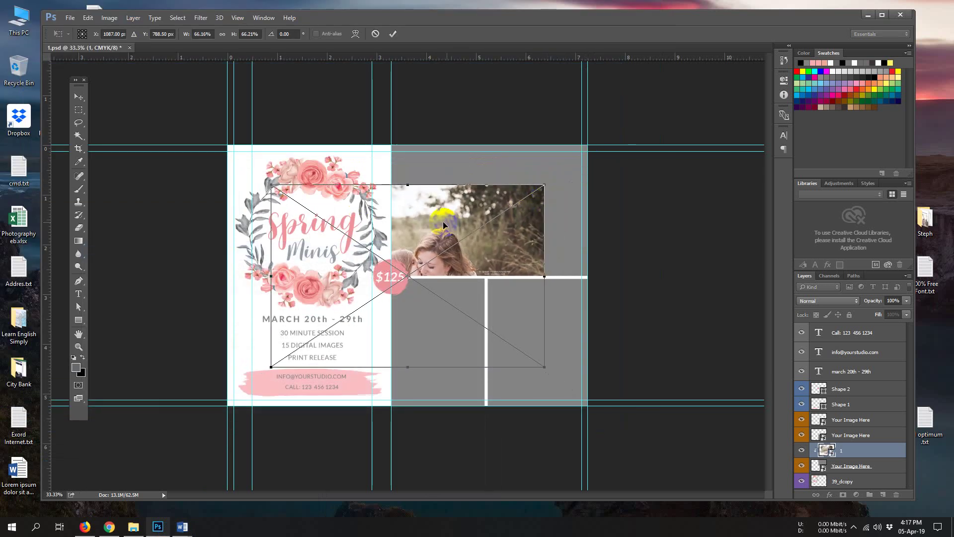
drag(411, 228, 496, 204)
drag(611, 303, 589, 287)
click(480, 246)
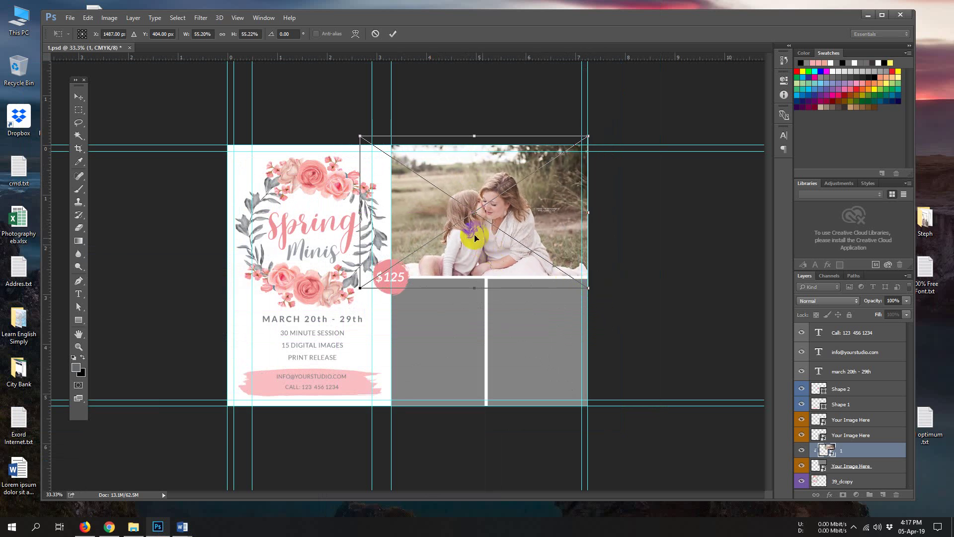
drag(428, 202, 433, 203)
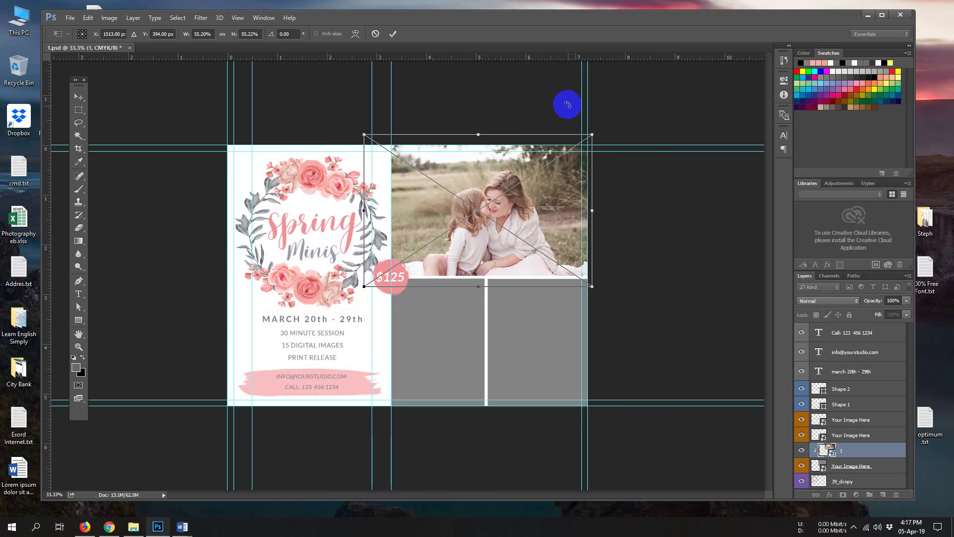
click(393, 33)
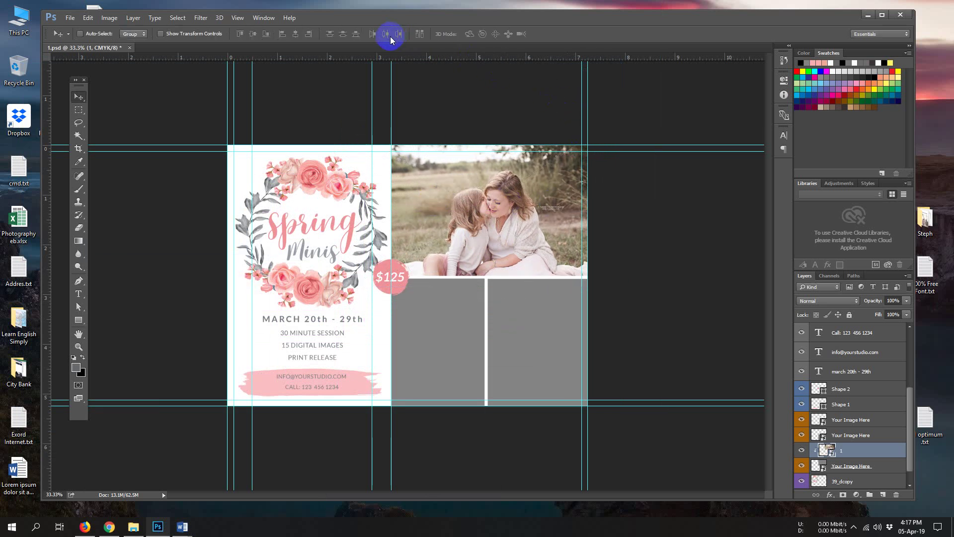
Save 1.psd and close it
click(70, 20)
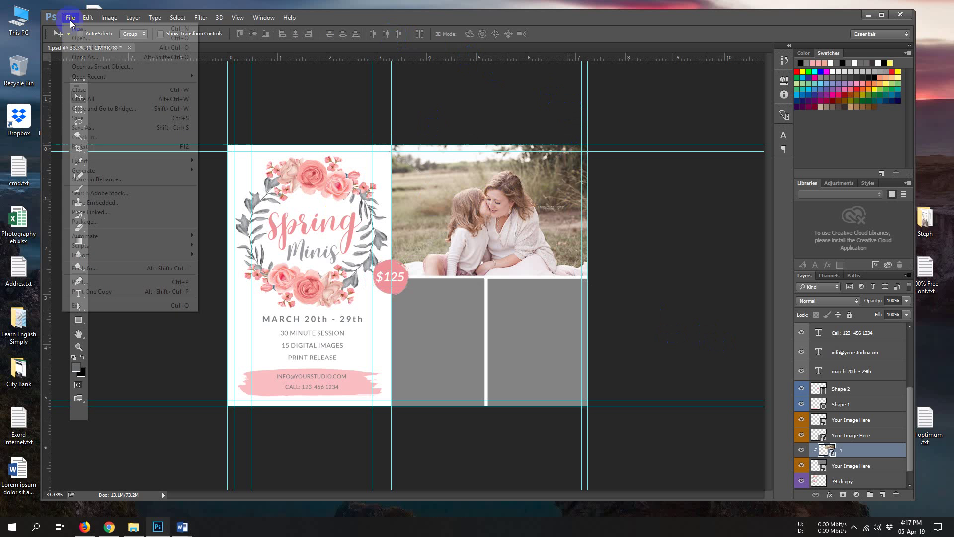
click(109, 119)
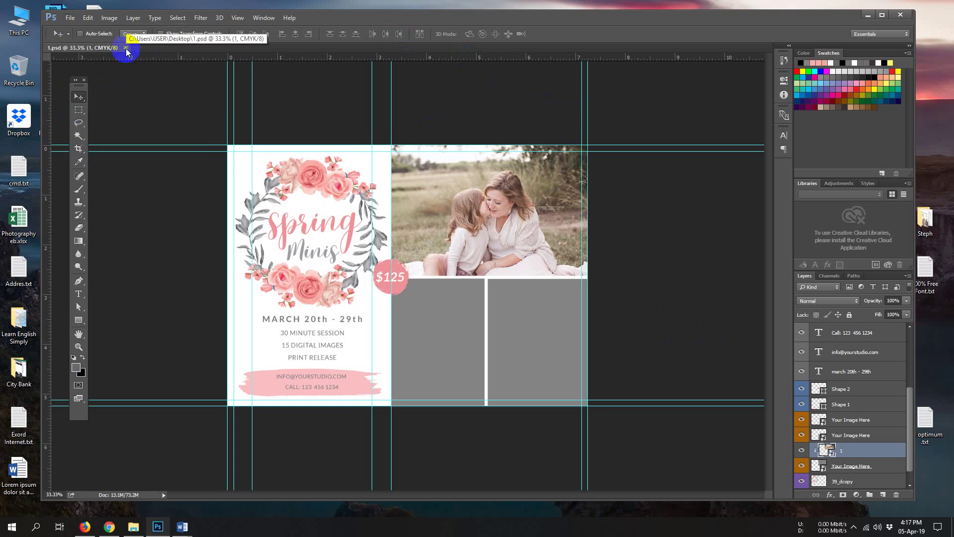
click(127, 48)
Open 2.psd from the desktop and open the smart object contents of the lowest "Your Image Here" layer
click(868, 15)
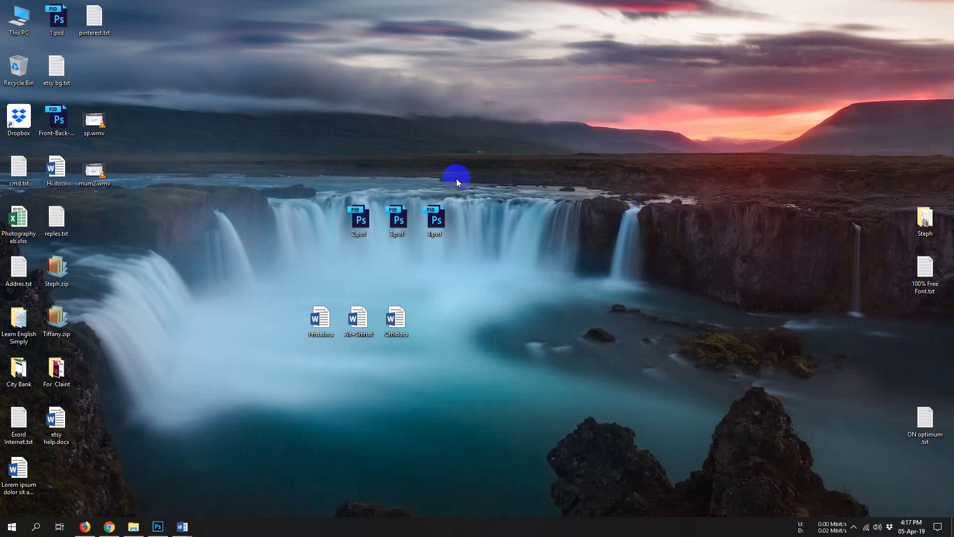
double_click(365, 222)
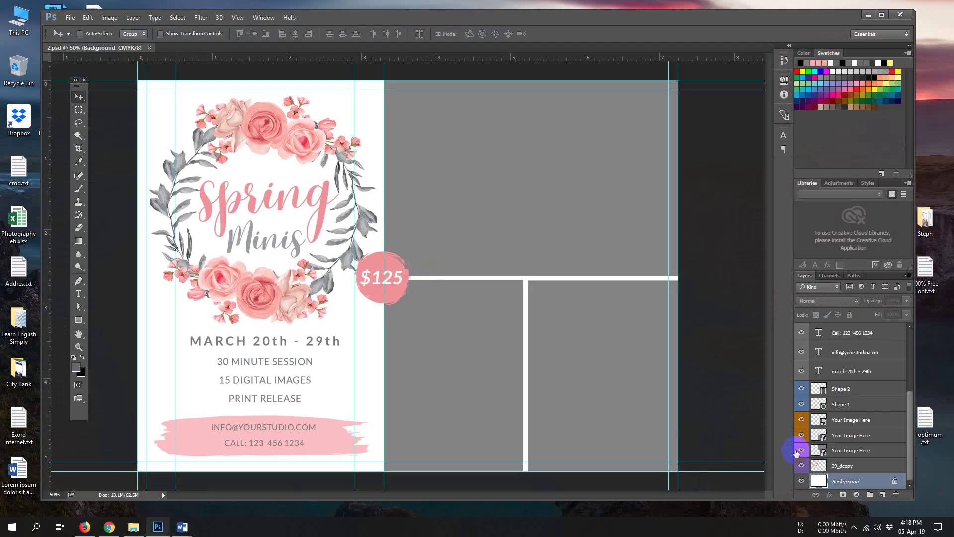
click(856, 451)
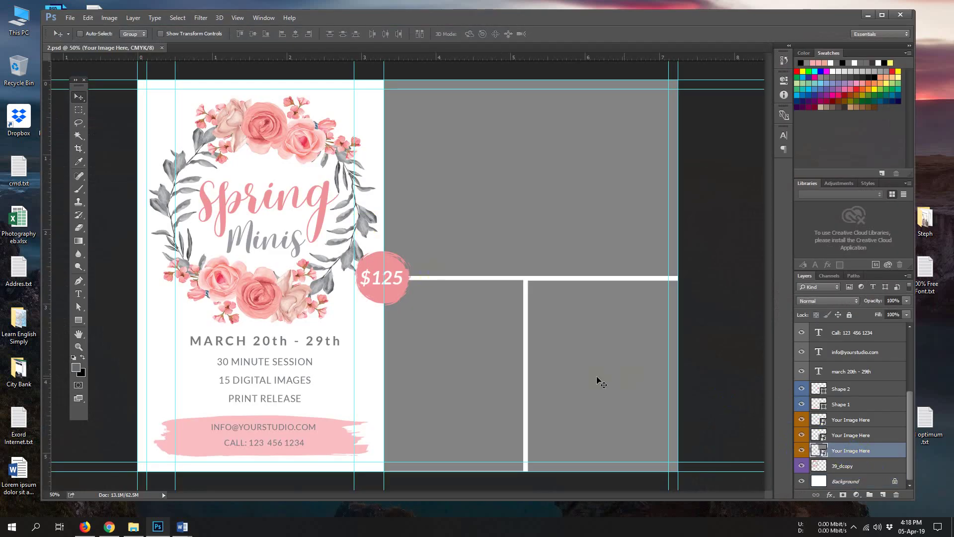
click(823, 452)
double_click(819, 451)
key(ctrl+minus)
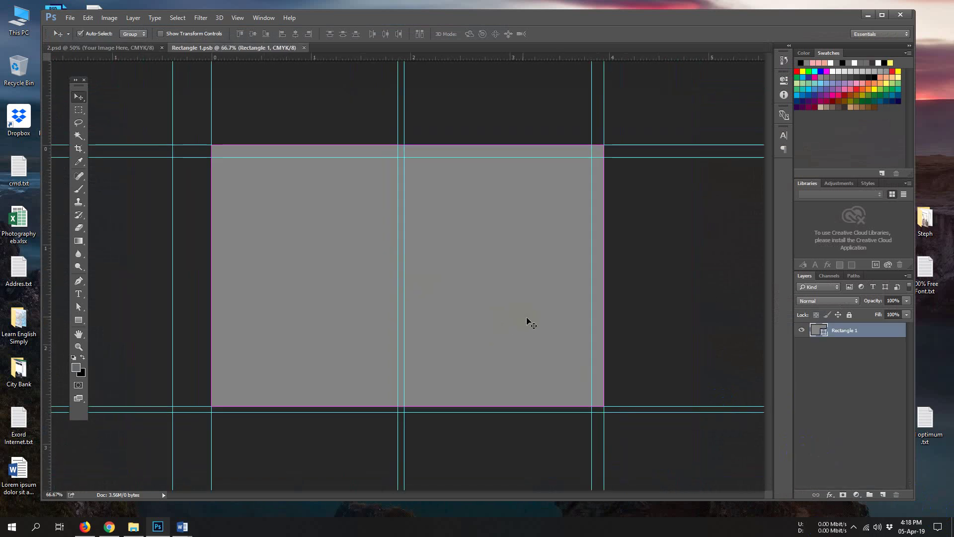
Place 1.jpg as an embedded image inside the placeholder's smart object document
click(65, 20)
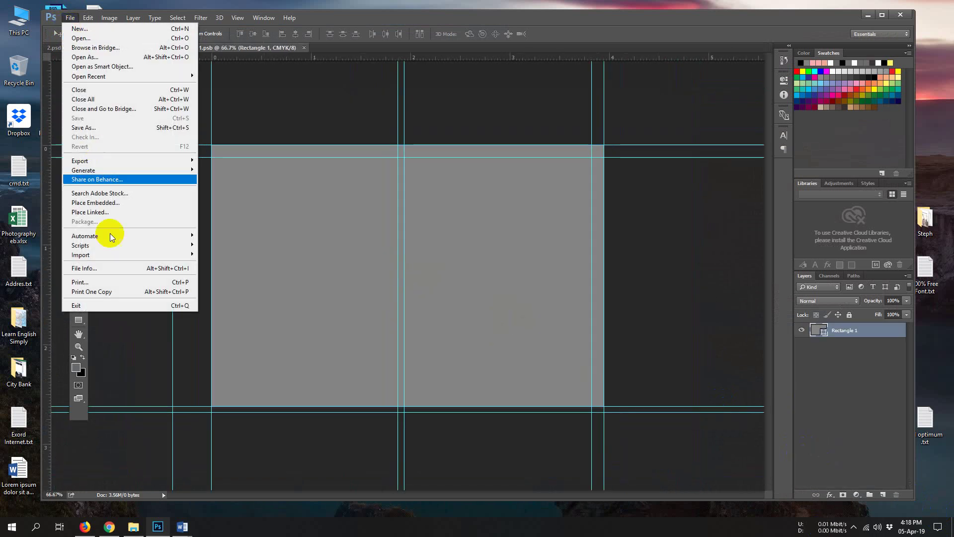
click(111, 204)
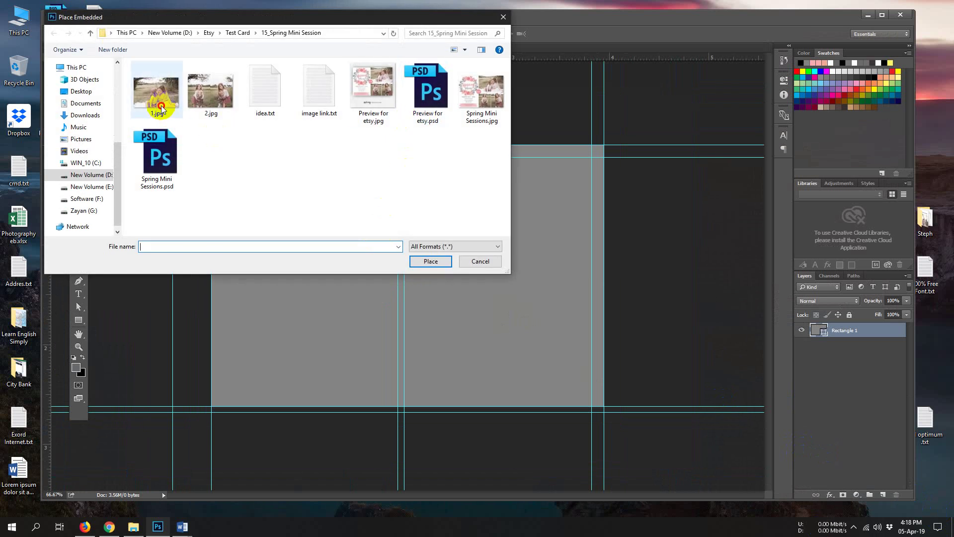
click(155, 102)
click(431, 261)
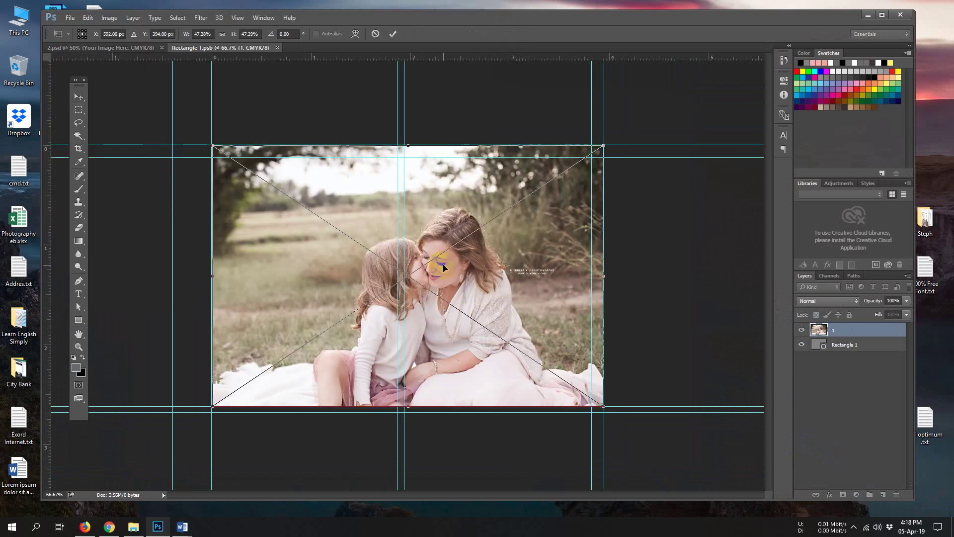
Bring up Alt+Shift.docx in Word, highlight the Alt+Shift note, and go back to the photo being placed in Photoshop
mouse_move(181, 528)
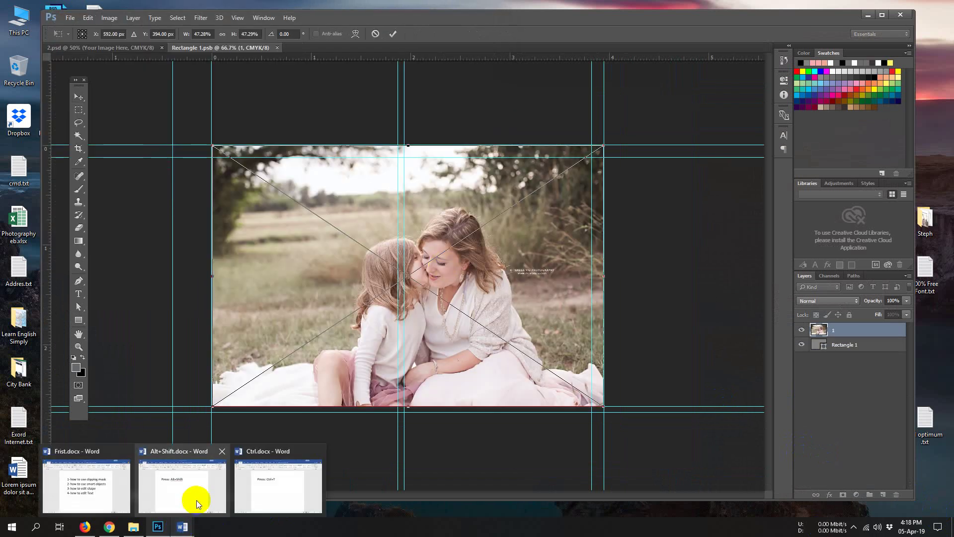
click(192, 499)
drag(247, 150, 347, 141)
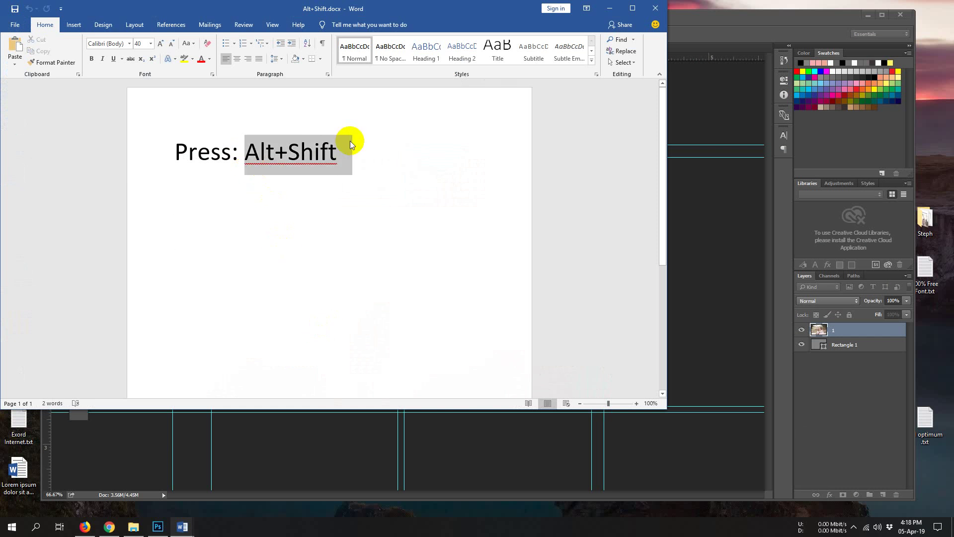
click(610, 8)
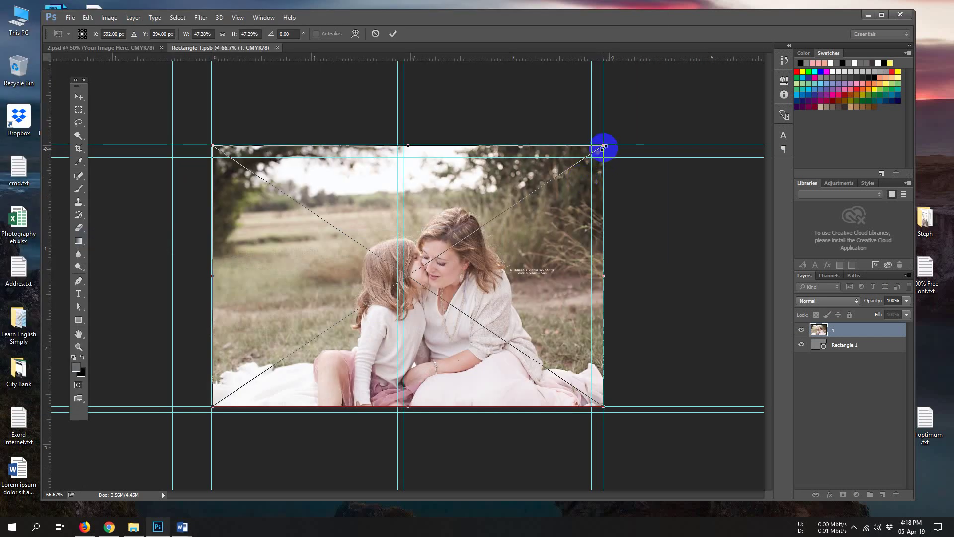
Enlarge the placed photo to about 54.5%, shift it slightly upward to cover the smart object canvas, and commit the placement
mouse_move(613, 143)
mouse_down()
mouse_move(648, 124)
mouse_move(623, 134)
mouse_up()
drag(503, 292, 503, 281)
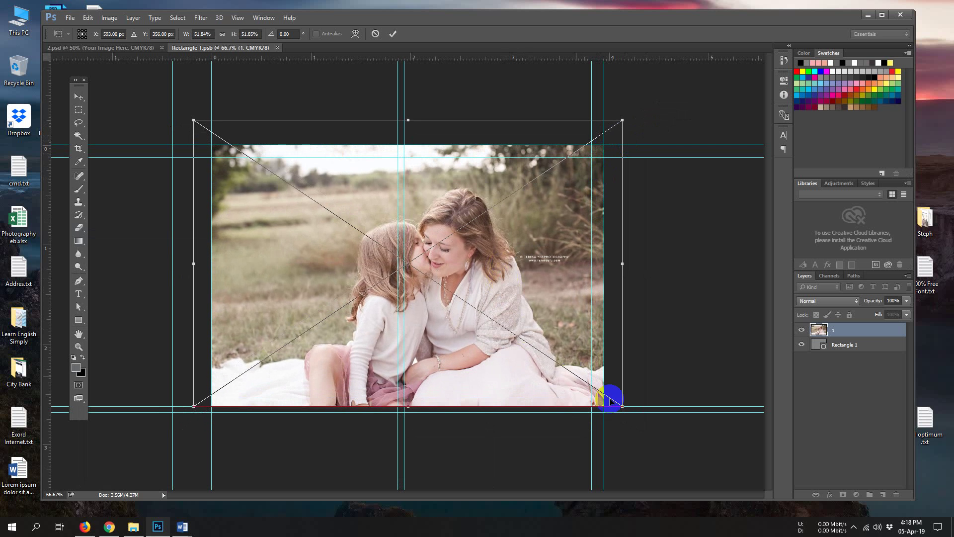
drag(624, 407, 631, 422)
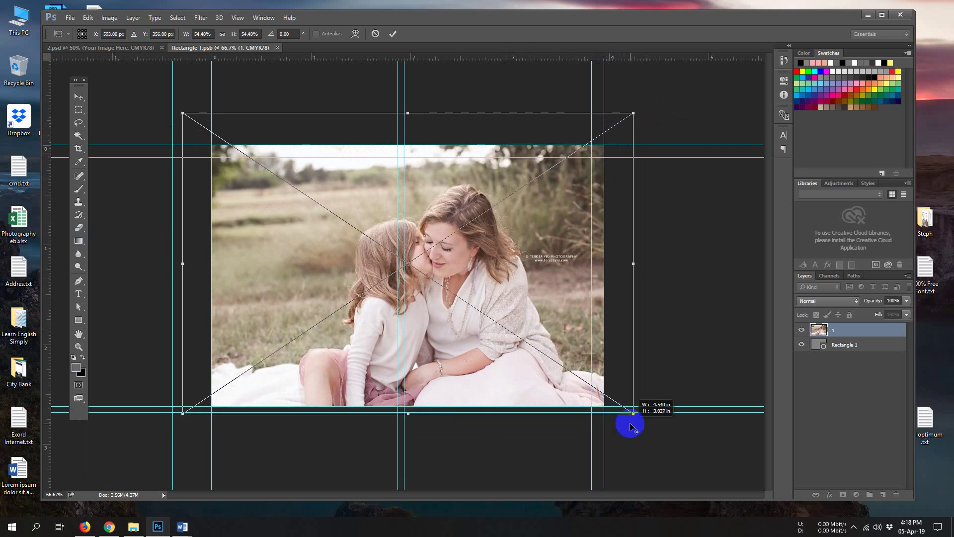
click(398, 43)
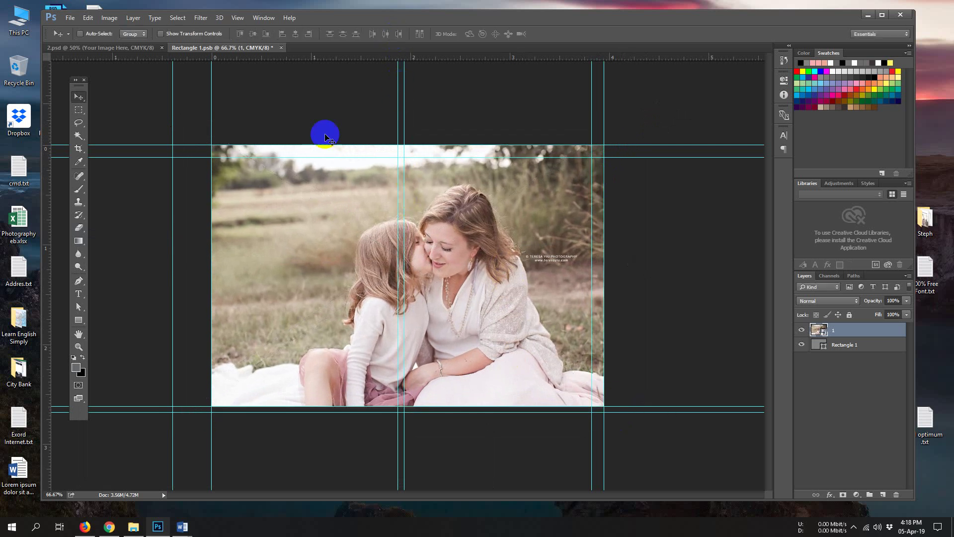
Save and close the edited Rectangle 1.psb smart object document, followed by the 2.psd card
click(70, 17)
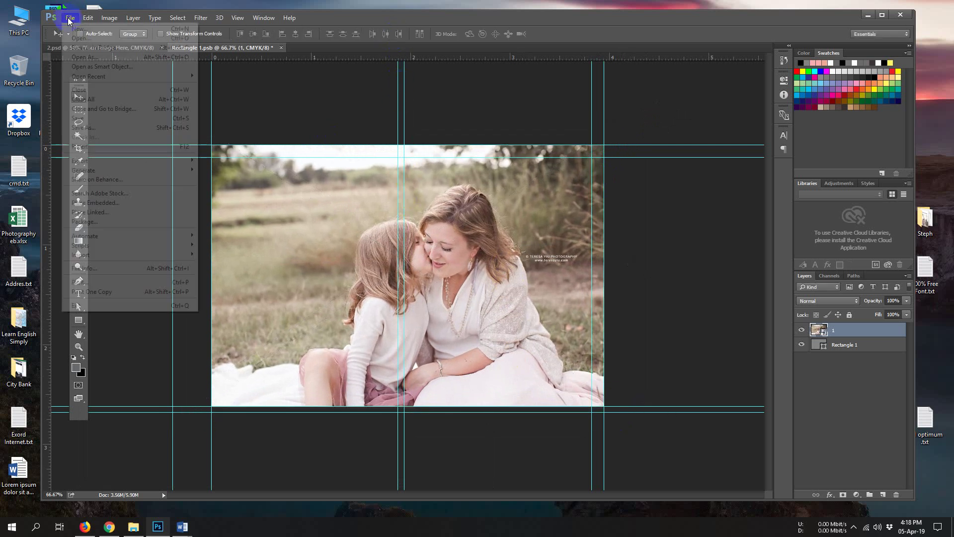
click(91, 119)
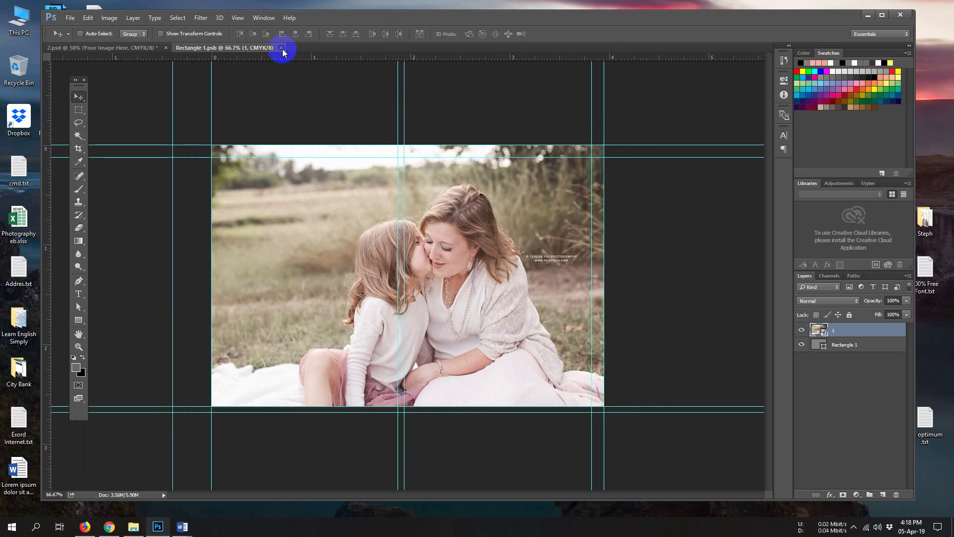
click(281, 49)
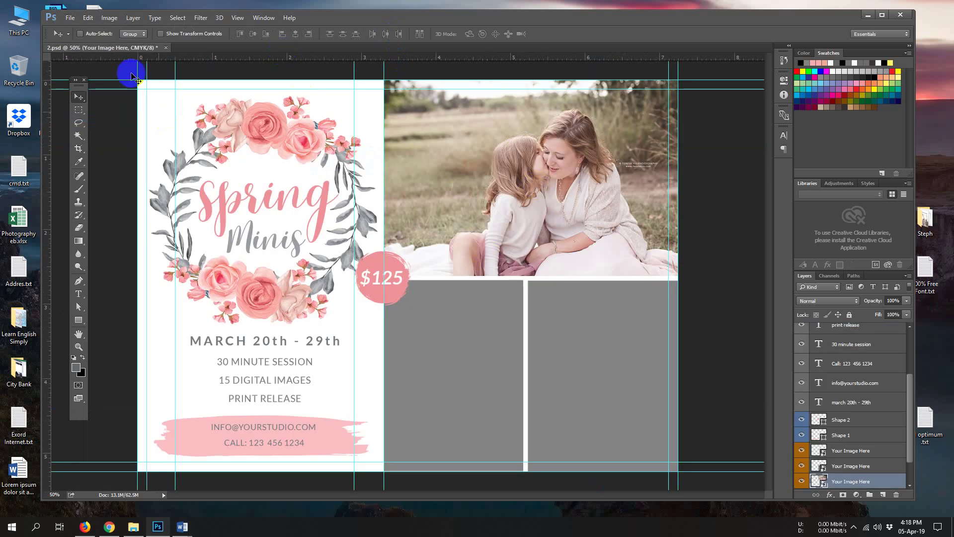
click(70, 18)
click(84, 120)
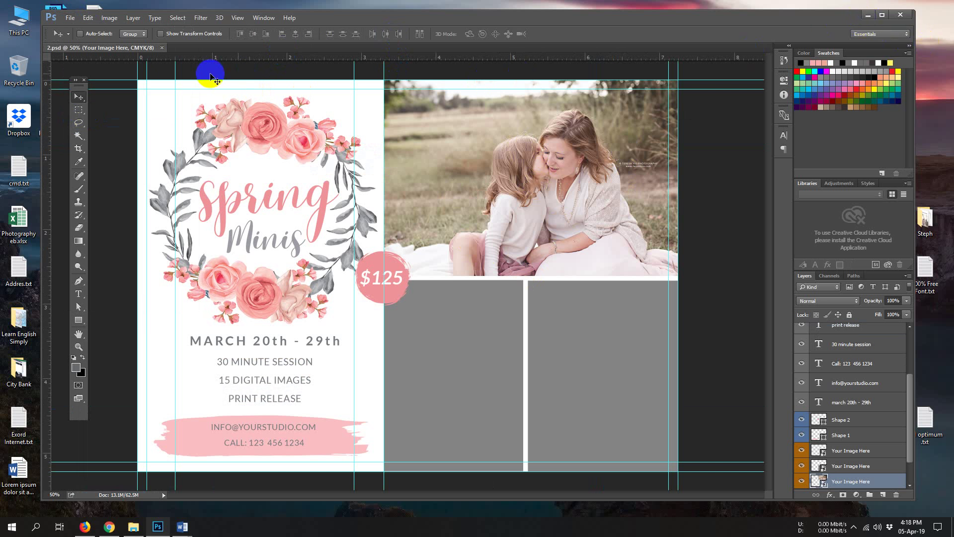
click(162, 48)
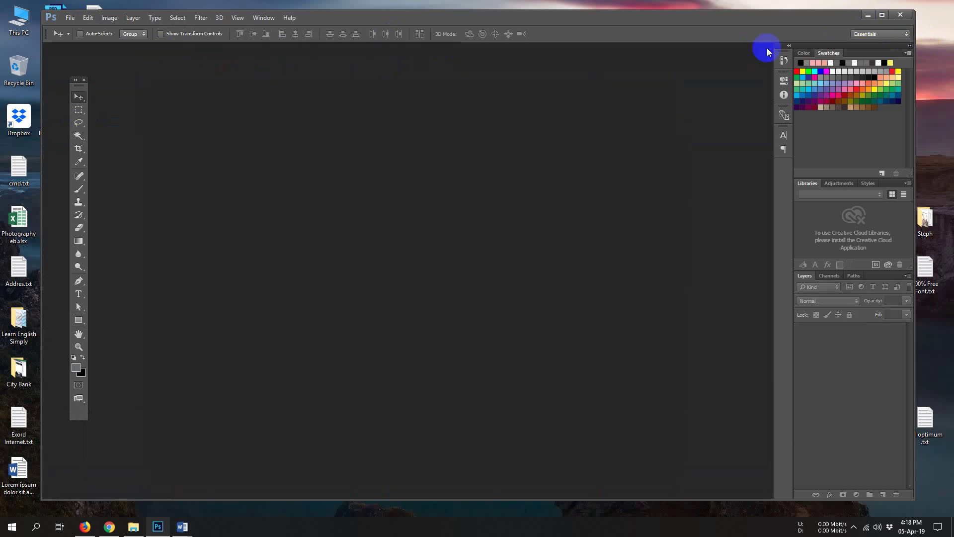
Go to the desktop and open 3.psd in Photoshop
click(865, 16)
click(398, 227)
double_click(398, 226)
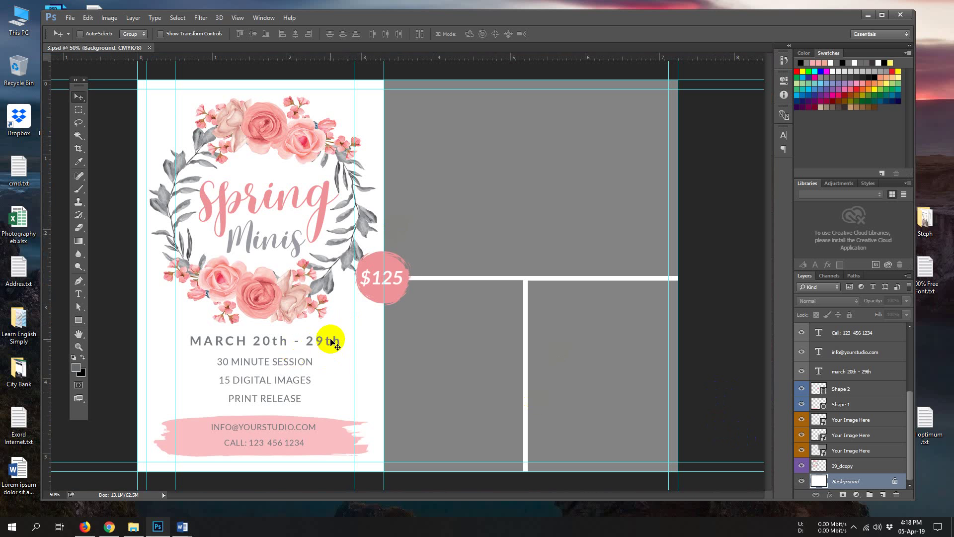
Select the Shape 2 layer behind the $125 price and toggle its visibility off and on to identify it
right_click(405, 297)
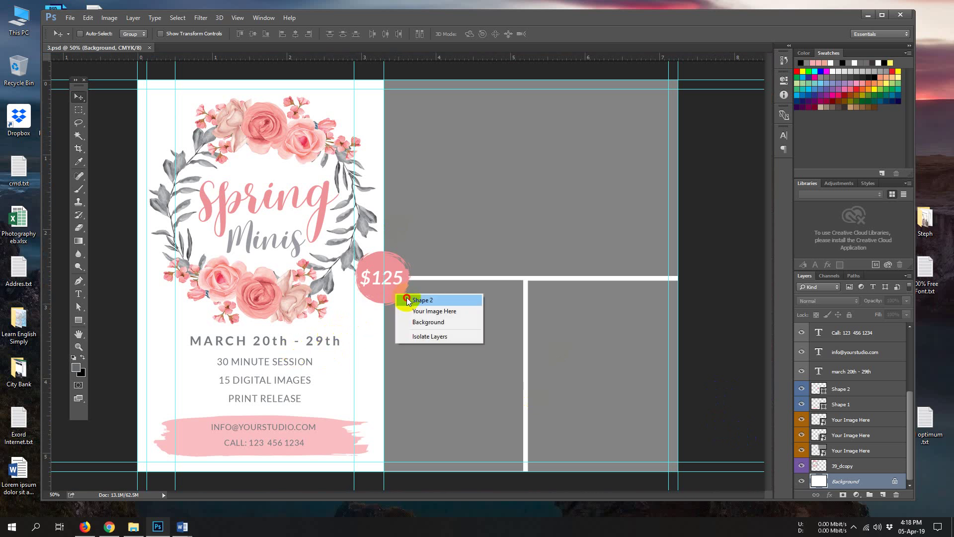
click(407, 300)
click(802, 389)
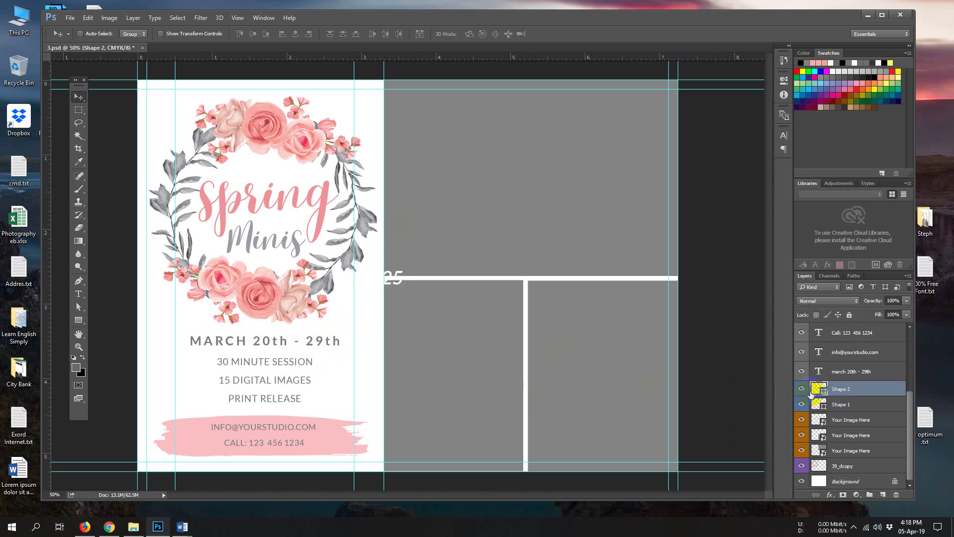
click(801, 389)
Try several fill colors on the Shape 2 circle, including ones sampled from the artwork, and apply a soft pink
double_click(820, 389)
click(720, 251)
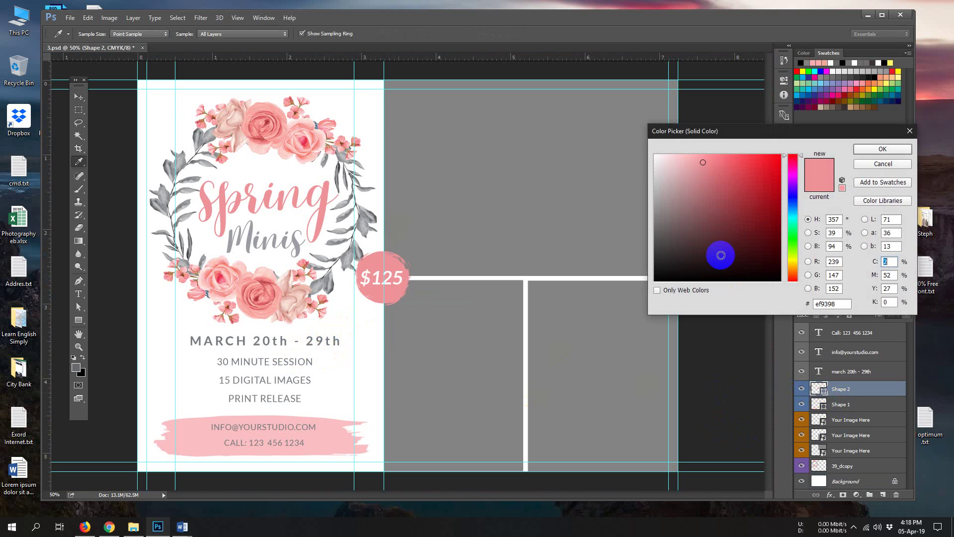
drag(721, 252, 688, 251)
click(378, 241)
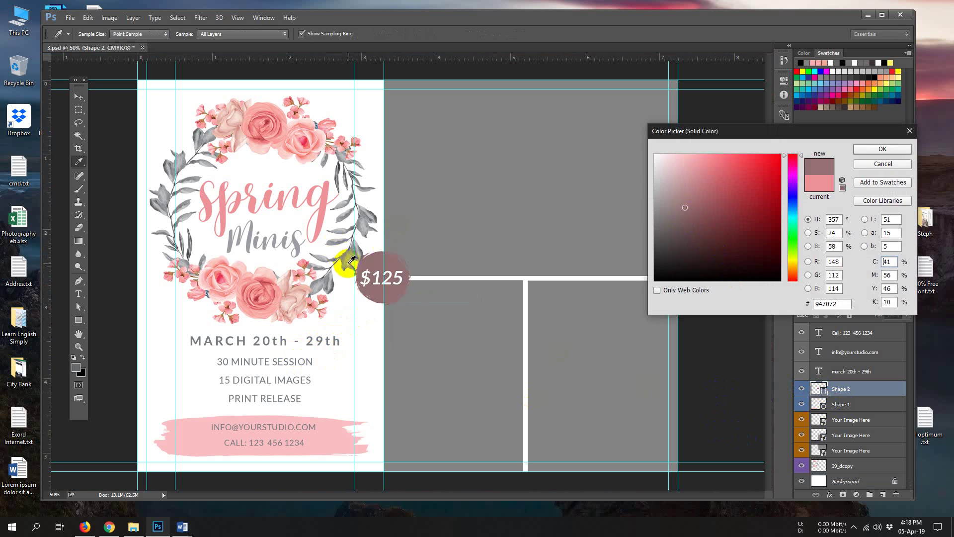
click(361, 228)
mouse_move(699, 237)
mouse_down()
mouse_move(730, 226)
mouse_move(713, 233)
mouse_up()
click(262, 302)
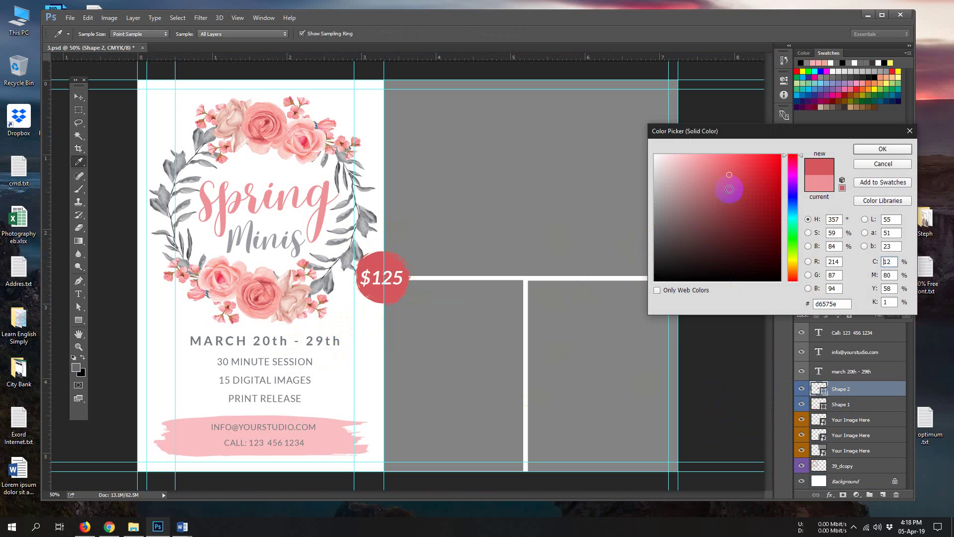
drag(706, 171, 699, 165)
click(883, 149)
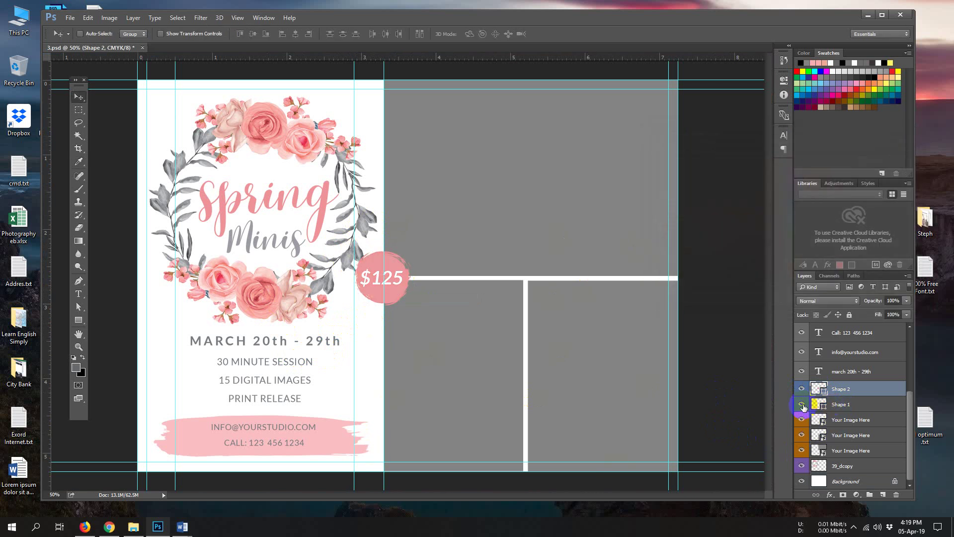
Identify the Shape 1 brush stroke behind the contact details and recolor it light grey #b8babc, sampled from the wreath
click(802, 405)
click(802, 405)
click(824, 407)
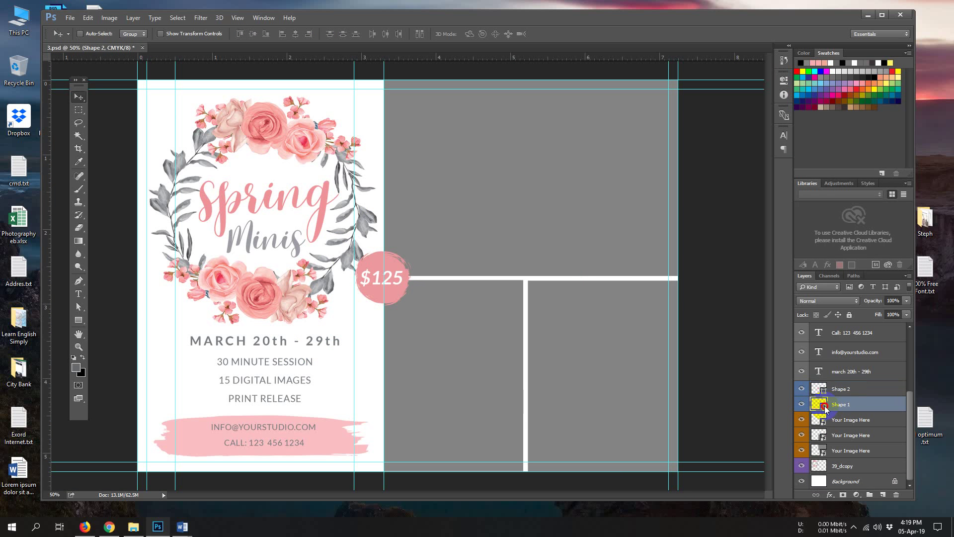
double_click(824, 407)
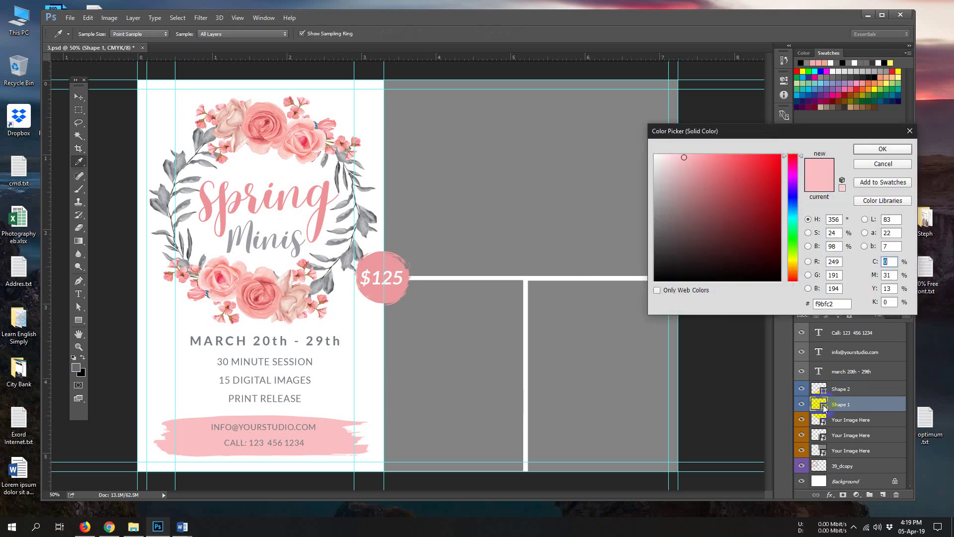
drag(702, 238, 718, 193)
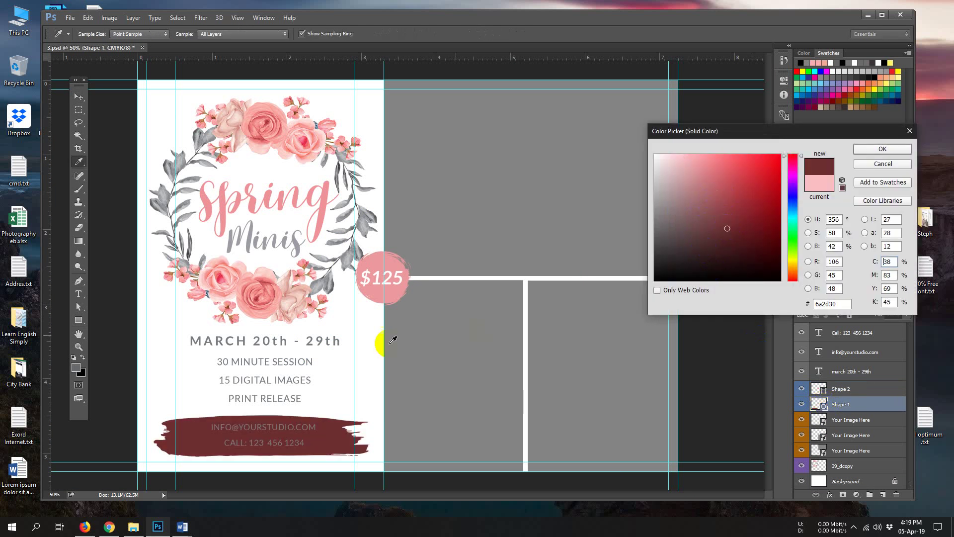
click(380, 300)
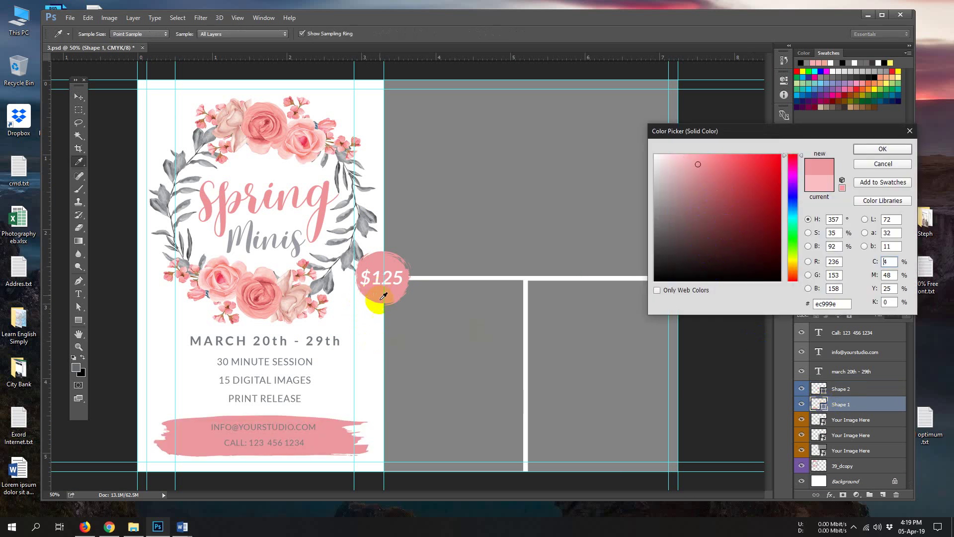
click(329, 287)
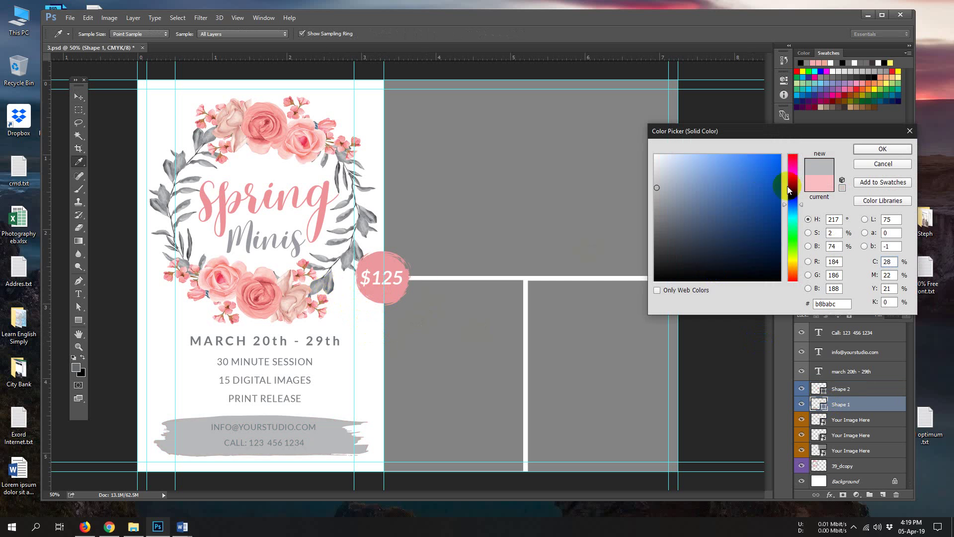
click(883, 149)
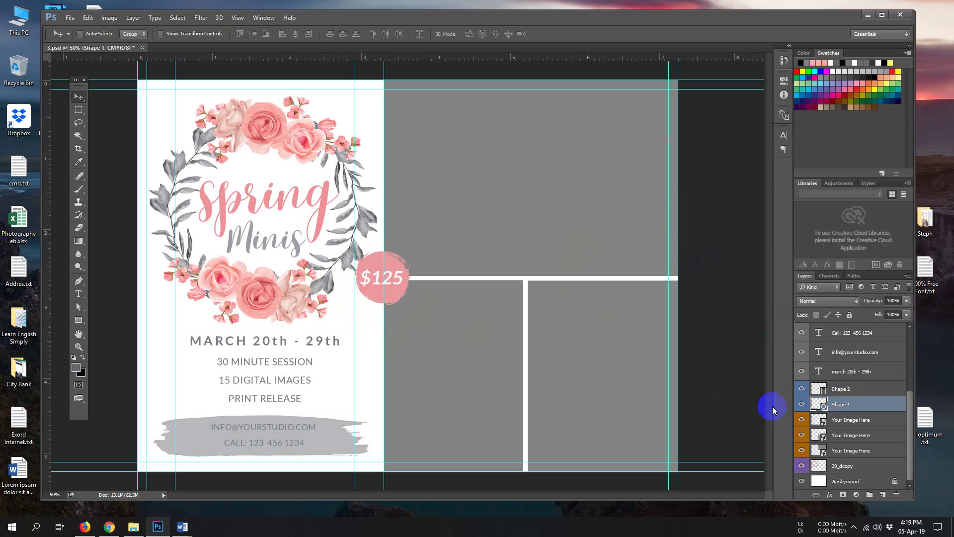
Recolor the spring lettering shape to pink #e3797f after trying dark red, grey and rose tones from the artwork
scroll(840, 405, up, 5)
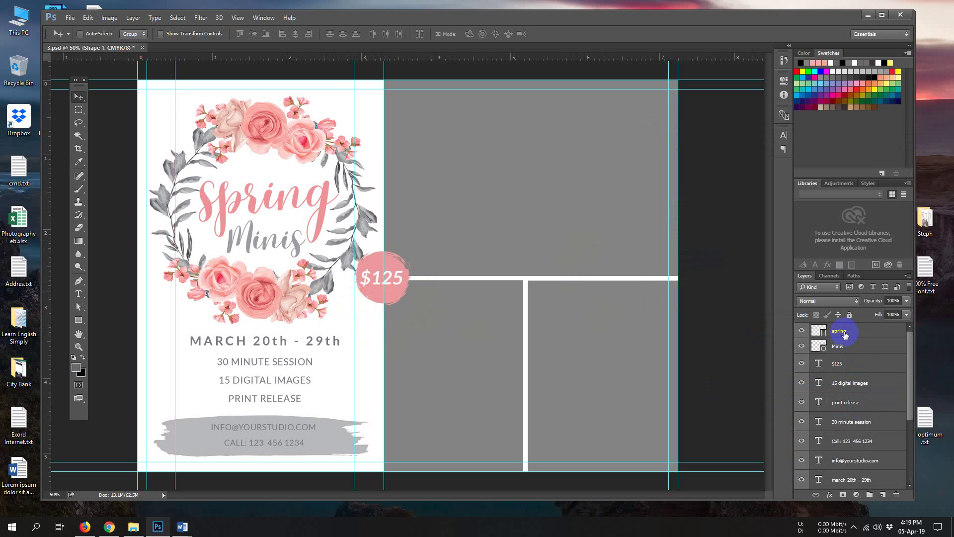
click(840, 331)
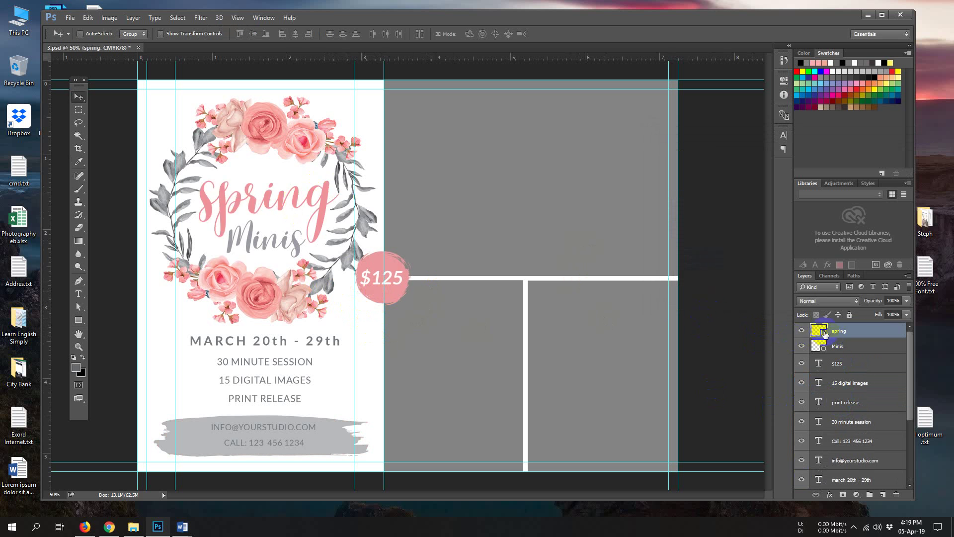
double_click(825, 333)
click(716, 230)
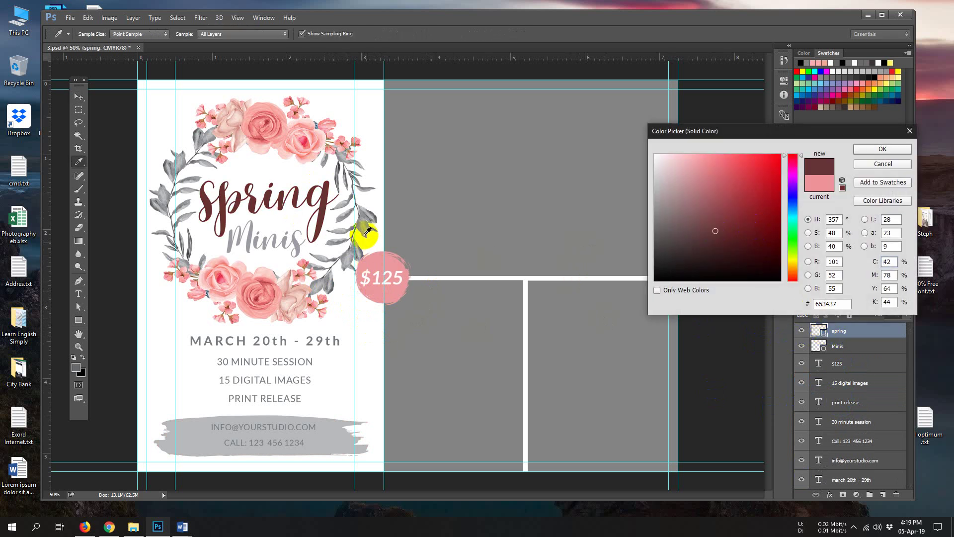
click(362, 213)
click(369, 211)
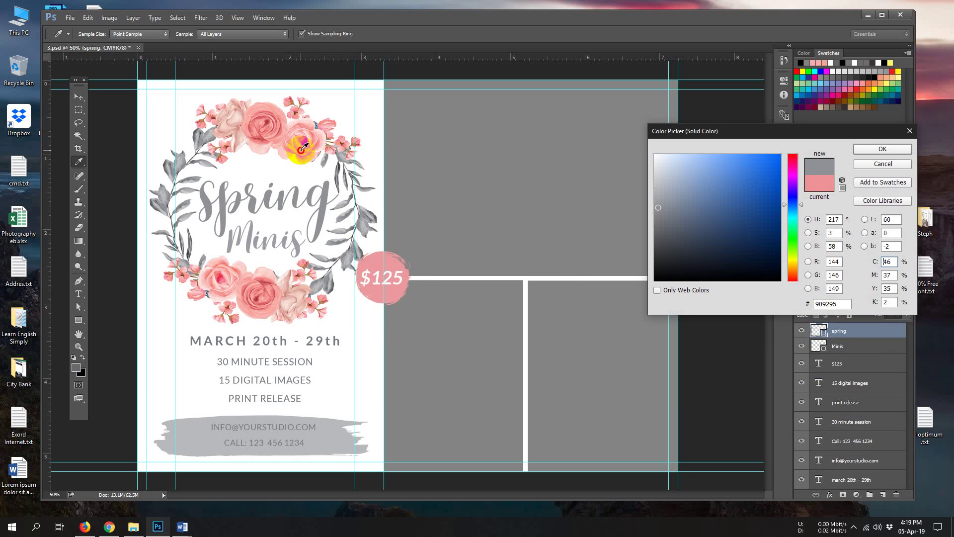
click(269, 132)
drag(270, 120, 277, 138)
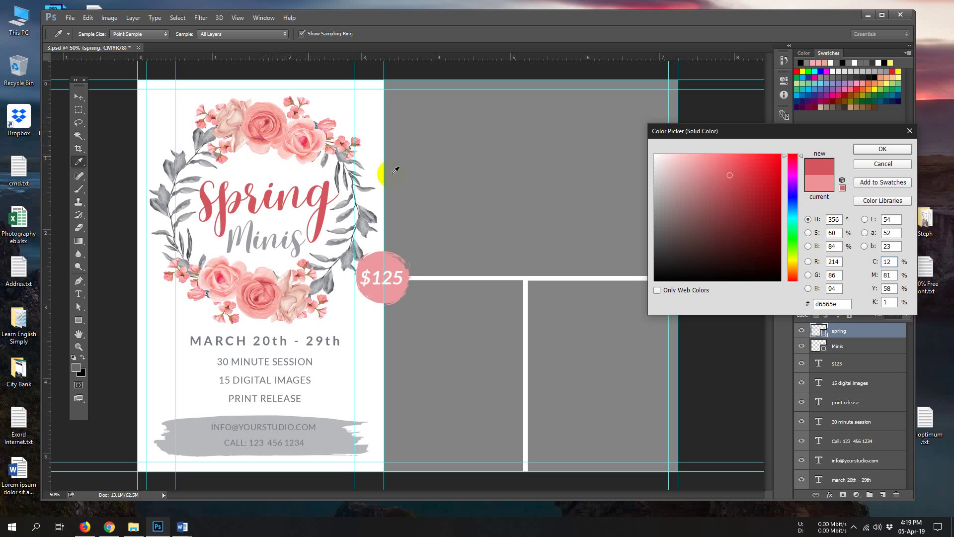
click(715, 169)
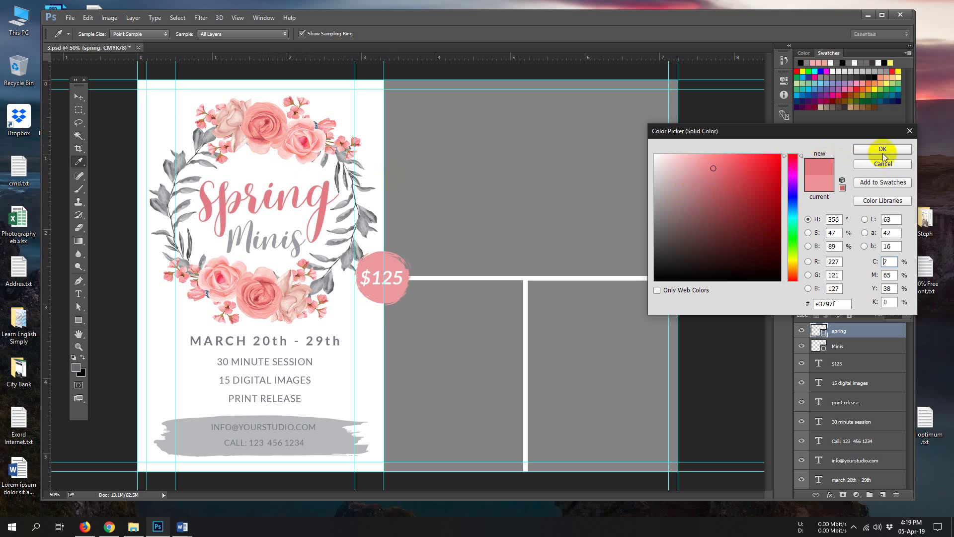
click(883, 148)
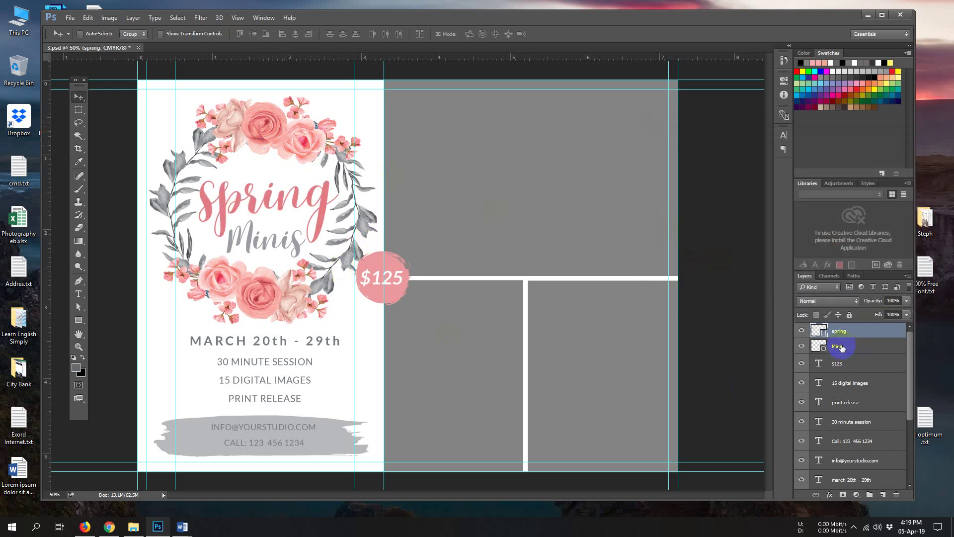
Identify the Minis lettering shape by toggling its visibility and recolor it coral pink #e4666b
click(842, 348)
click(802, 346)
click(802, 346)
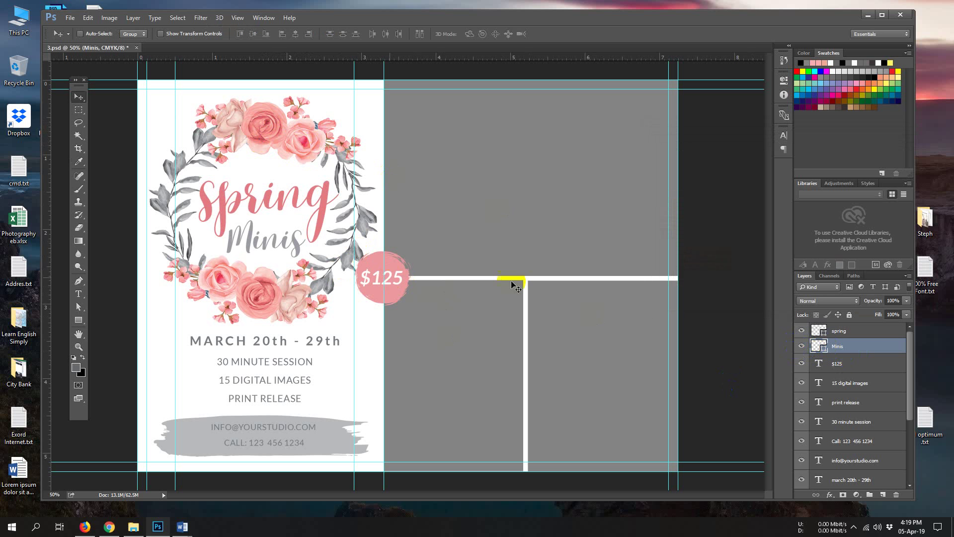
double_click(825, 348)
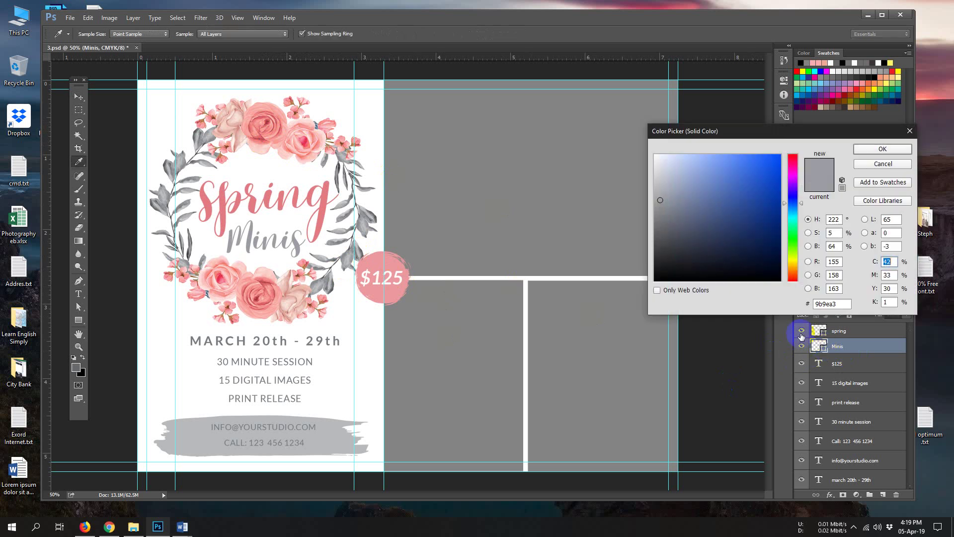
drag(739, 244, 728, 182)
click(400, 293)
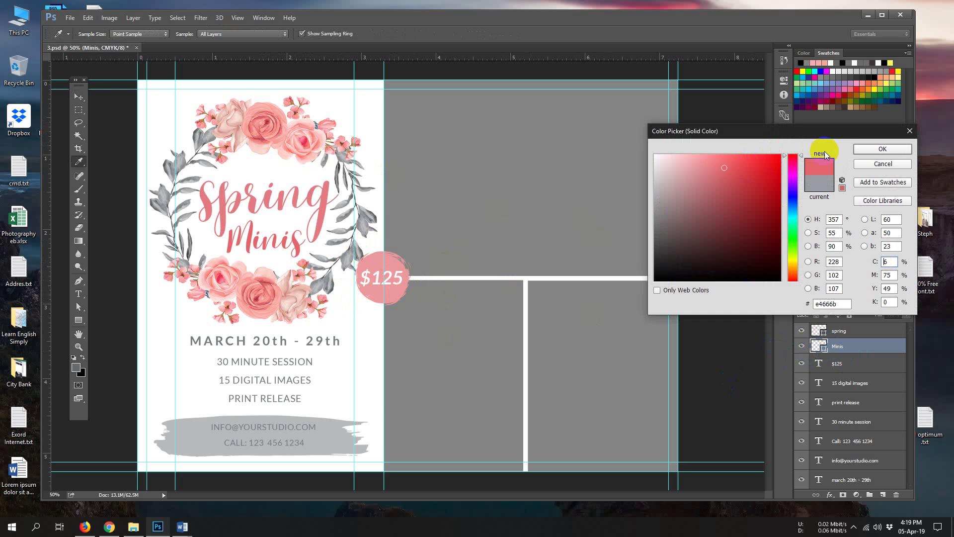
click(882, 149)
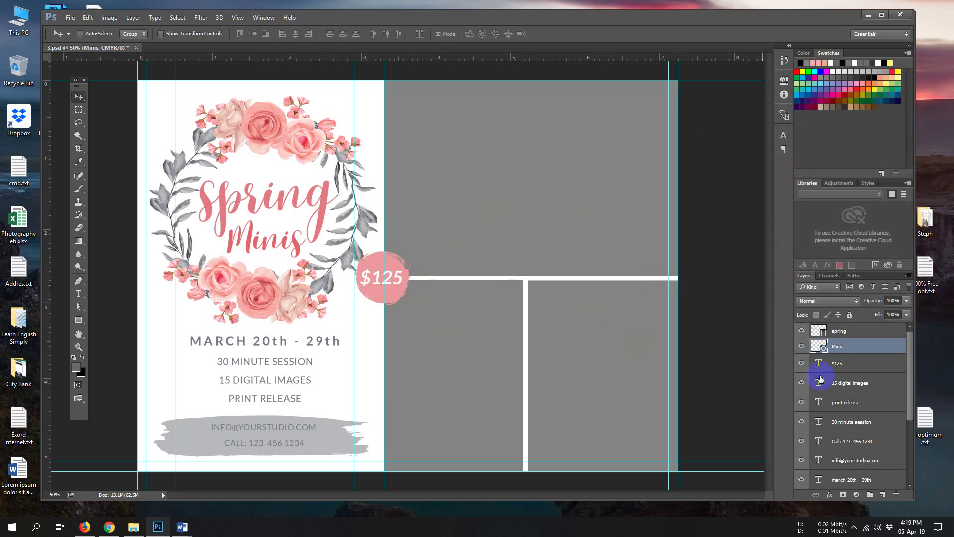
Select the spring layer, highlight the Ctrl+T note in Ctrl.docx in Word, and return to Photoshop
click(853, 329)
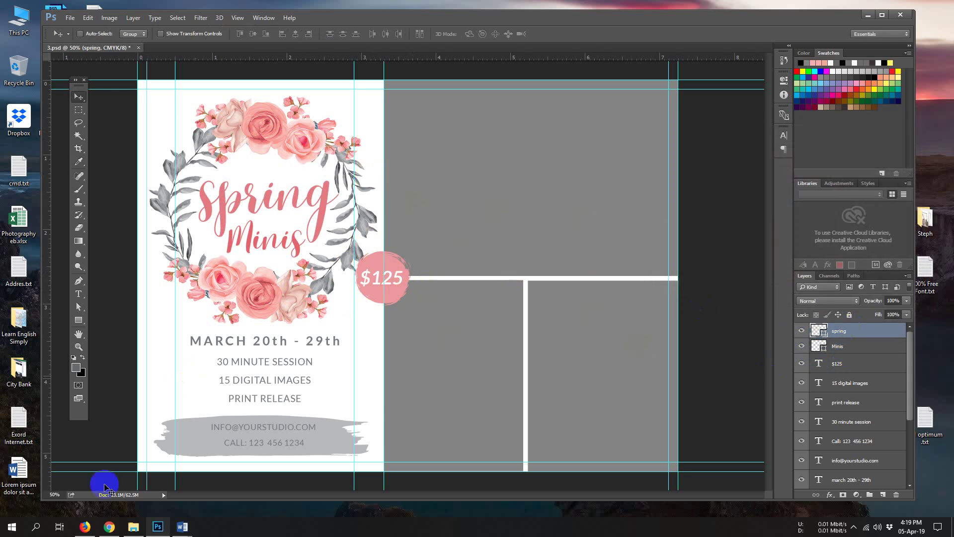
click(195, 532)
click(256, 502)
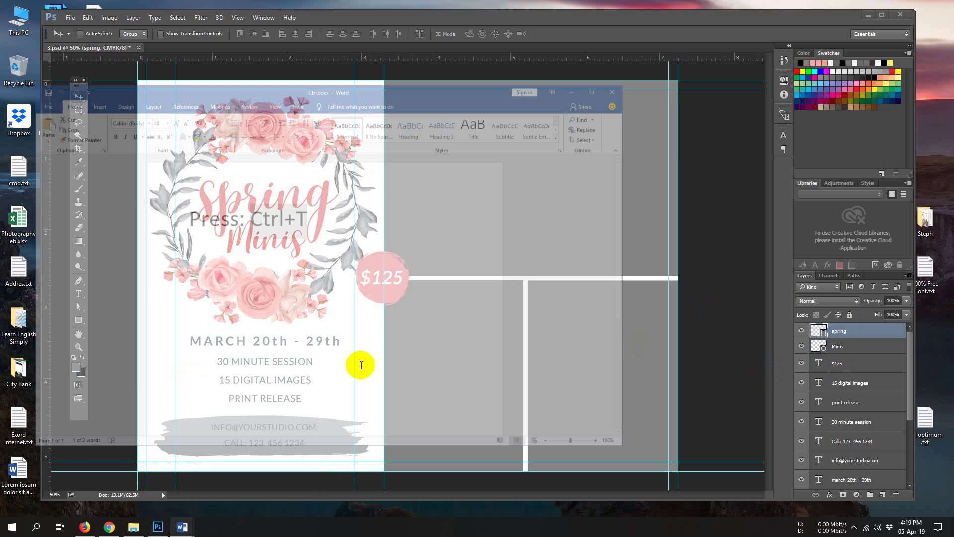
drag(257, 155, 322, 163)
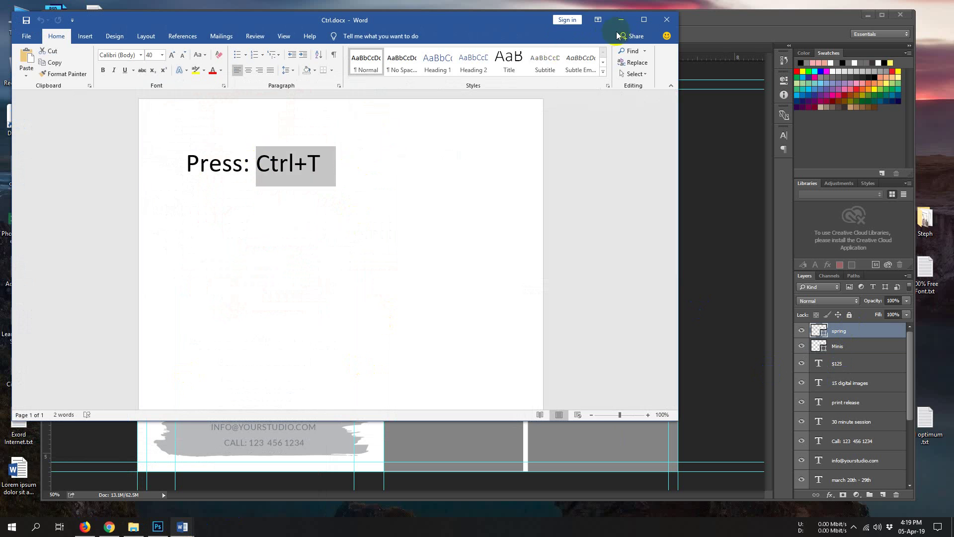
click(621, 19)
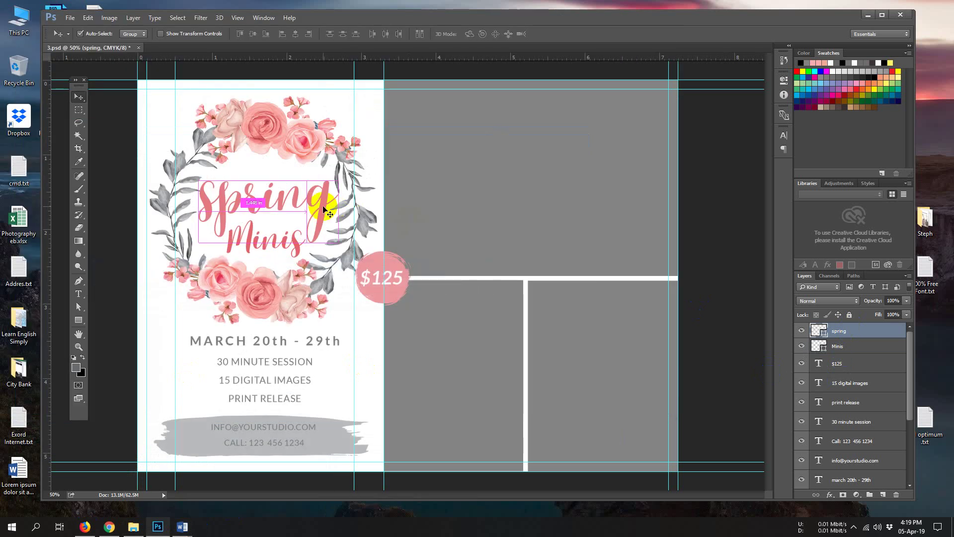
Start Free Transform on the spring lettering, highlight the Alt+Shift note in Alt+Shift.docx in Word, and return to Photoshop
key(ctrl+t)
mouse_move(179, 530)
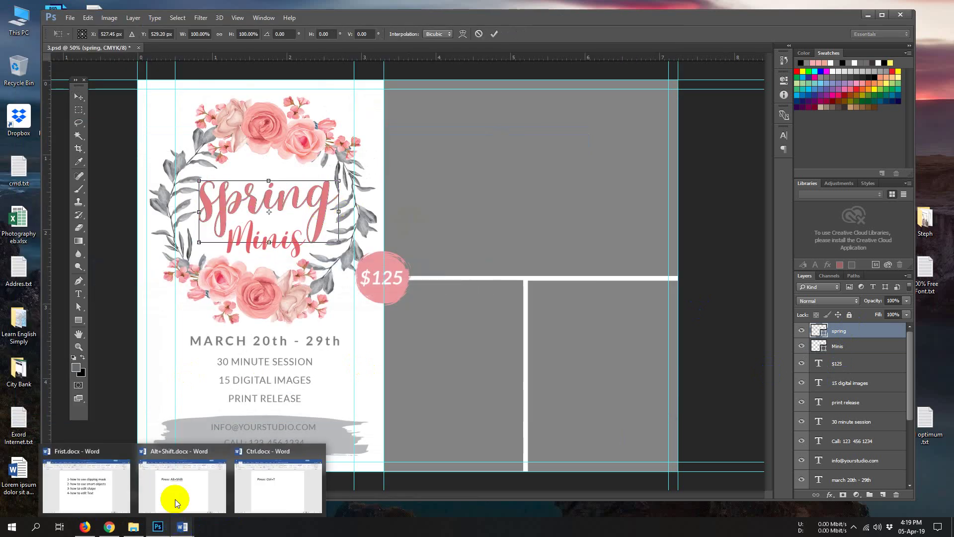
click(175, 498)
click(309, 211)
drag(248, 144, 337, 152)
click(610, 7)
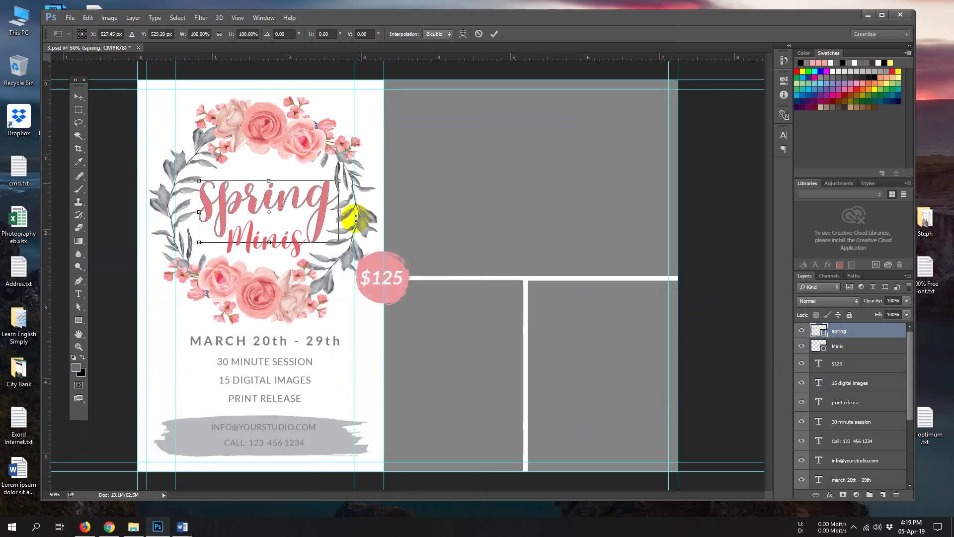
Scale the spring lettering down from its centre to about 84% and apply the transform
drag(338, 243, 321, 251)
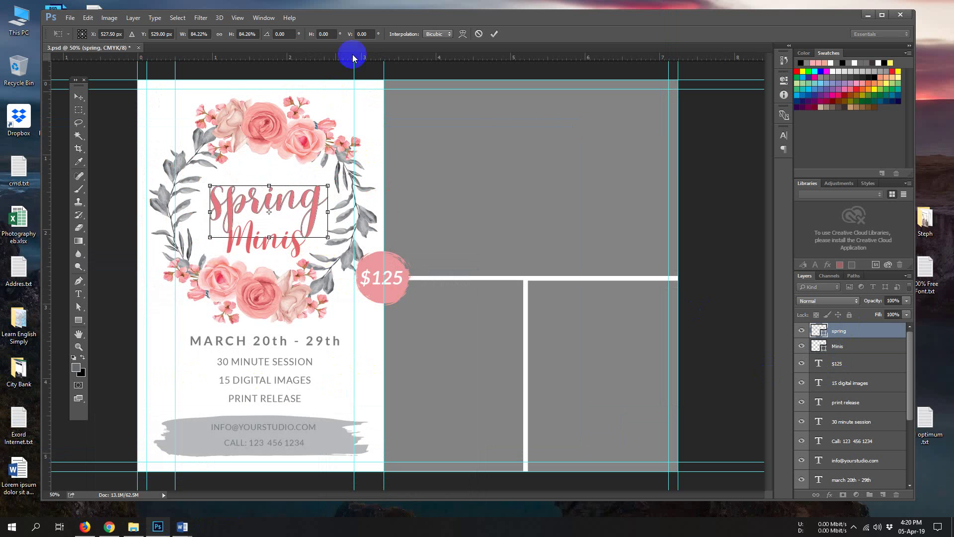
click(495, 34)
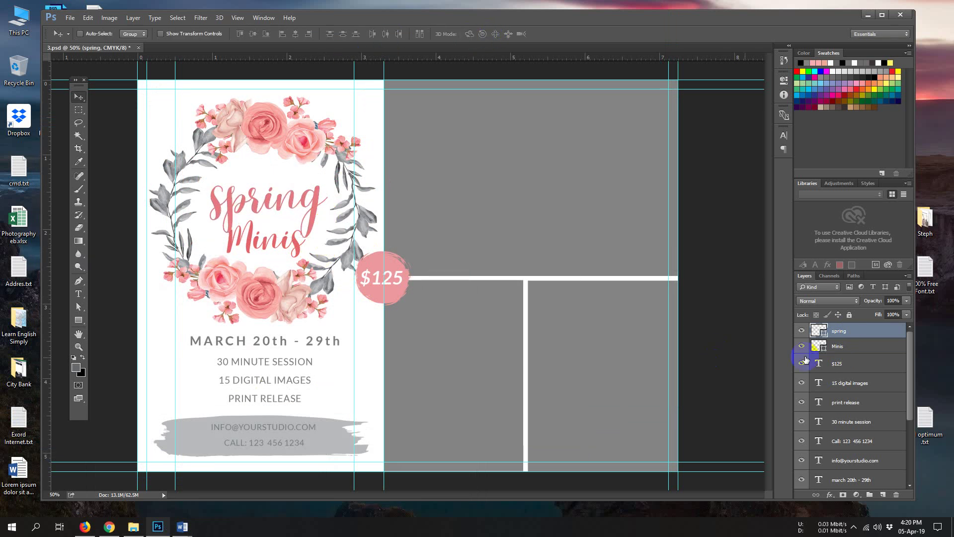
Select the Minis layer, highlight the Ctrl+T note in Ctrl.docx in Word, and start Free Transform on the layer in Photoshop
click(837, 350)
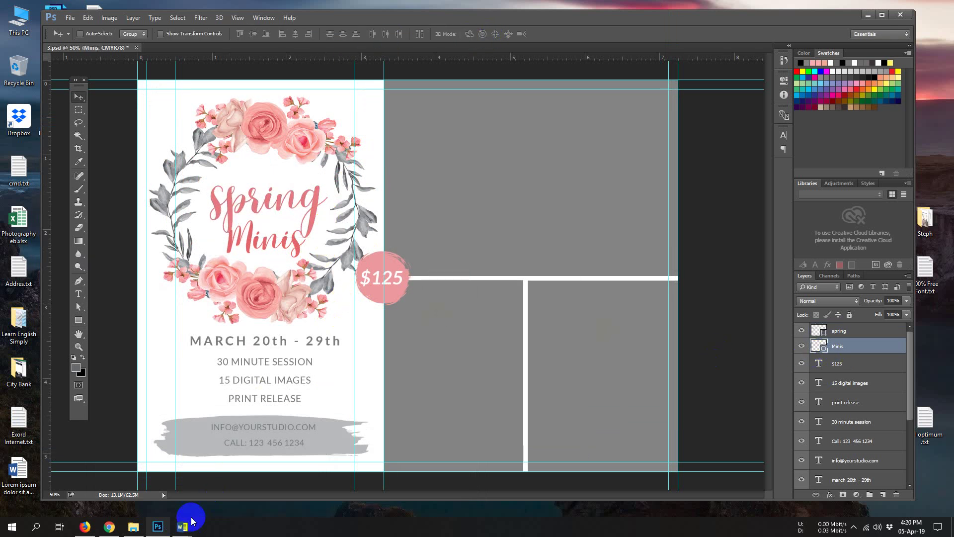
key(alt+Tab)
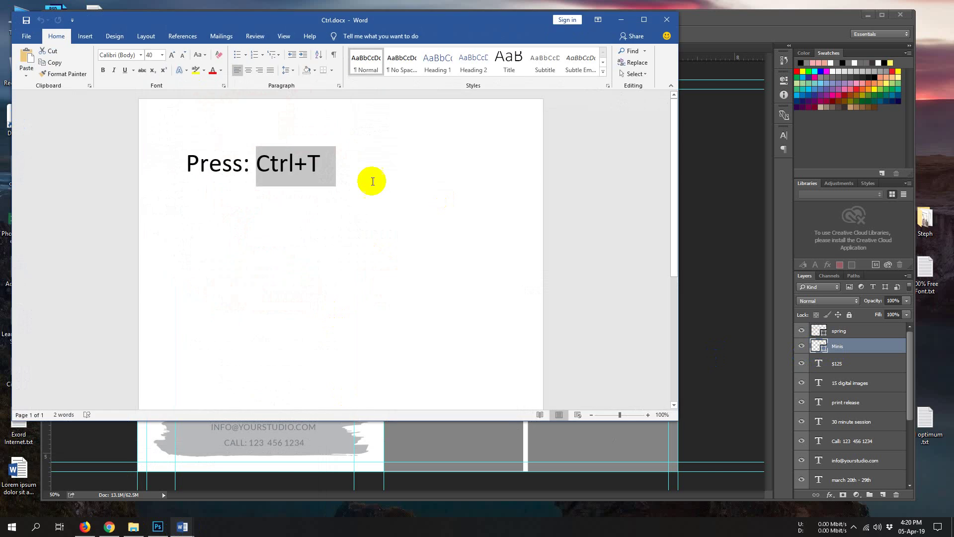
click(308, 199)
drag(251, 159, 324, 158)
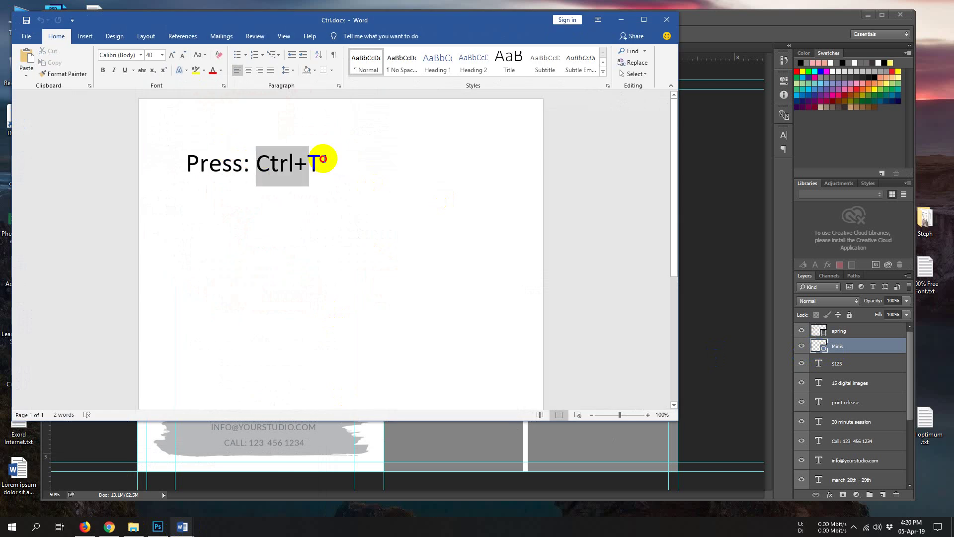
click(621, 20)
key(ctrl+t)
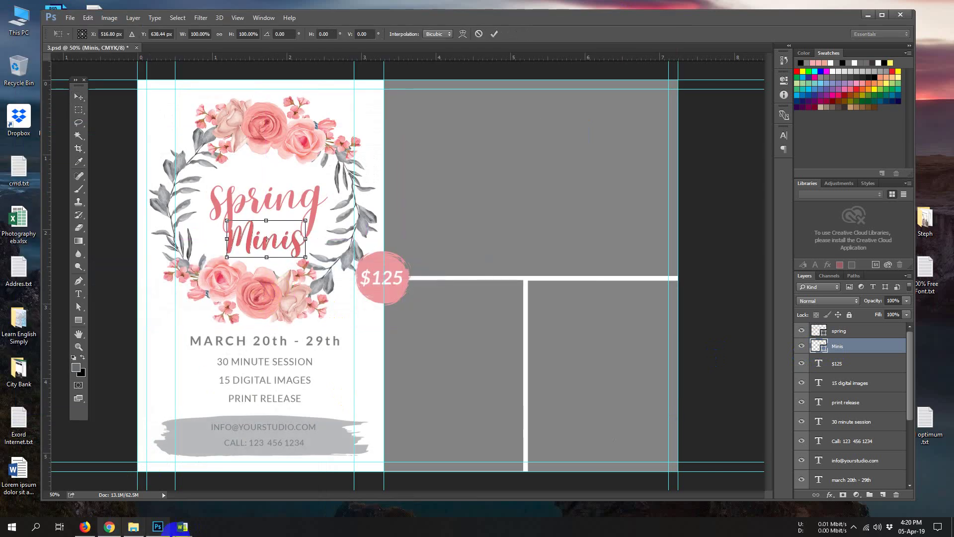
Highlight the Alt+Shift note in Word, return to Photoshop, and scale the Minis lettering from its centre to about 74%
click(188, 513)
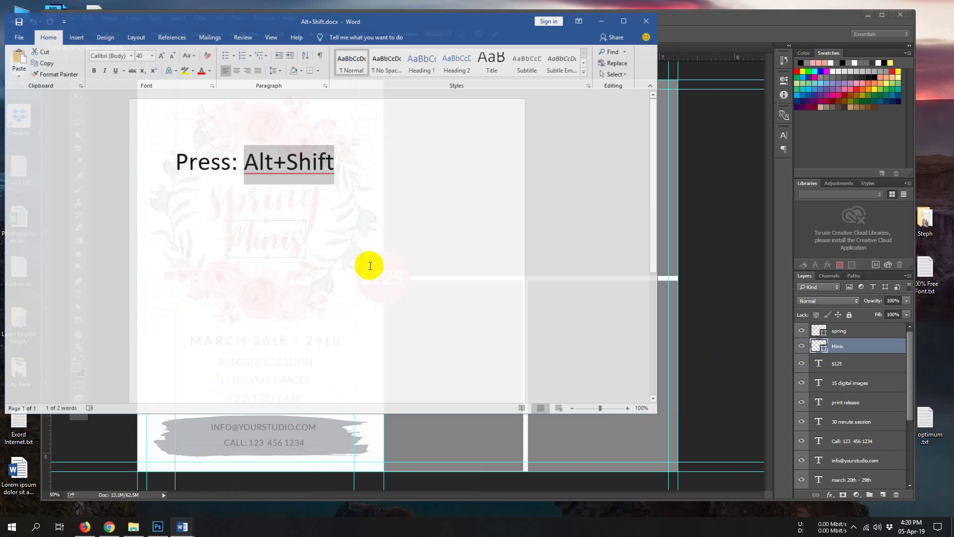
drag(245, 153, 336, 150)
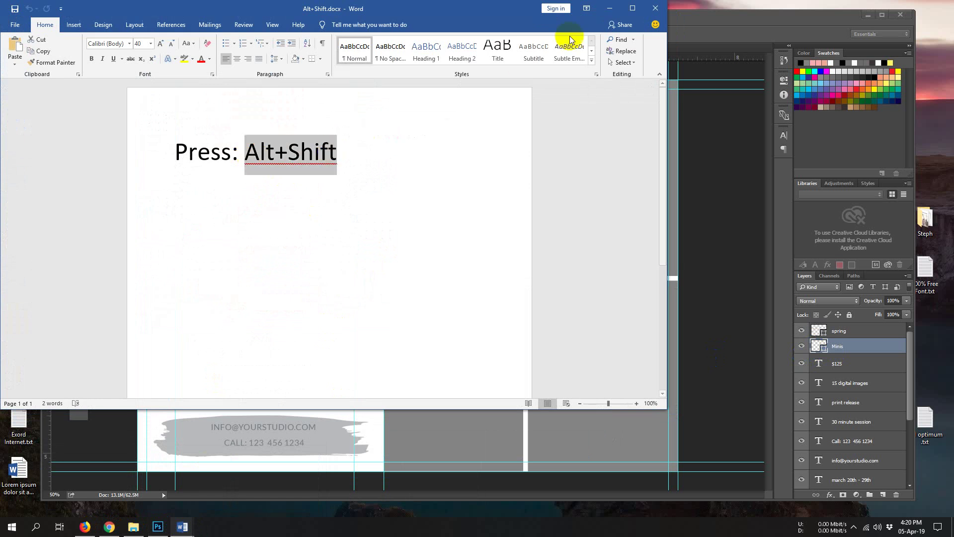
click(611, 8)
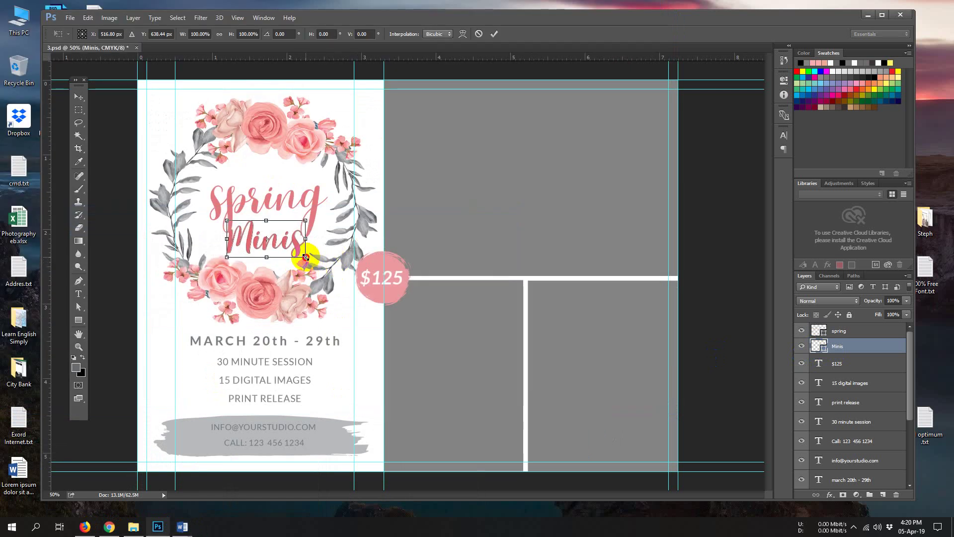
mouse_move(306, 257)
mouse_down()
mouse_move(341, 272)
mouse_move(296, 252)
mouse_up()
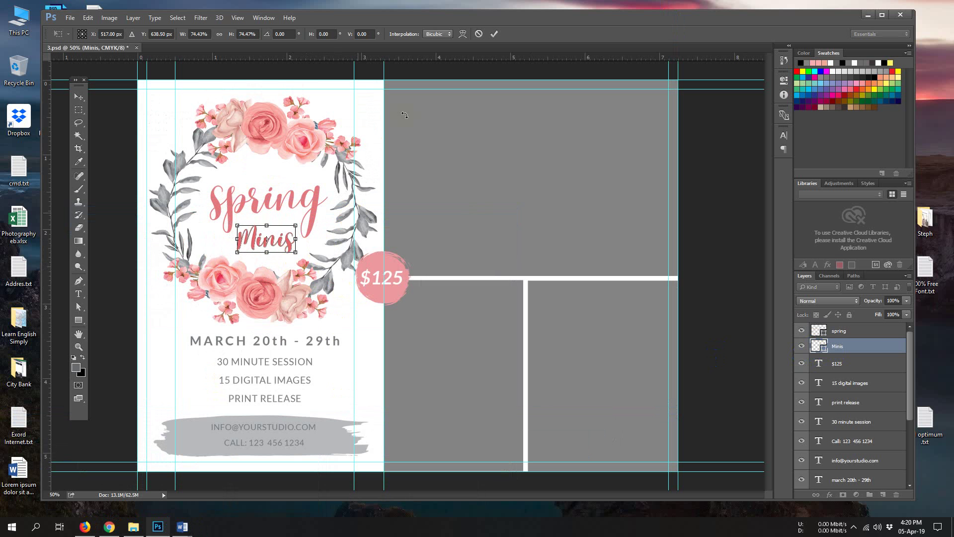
click(495, 34)
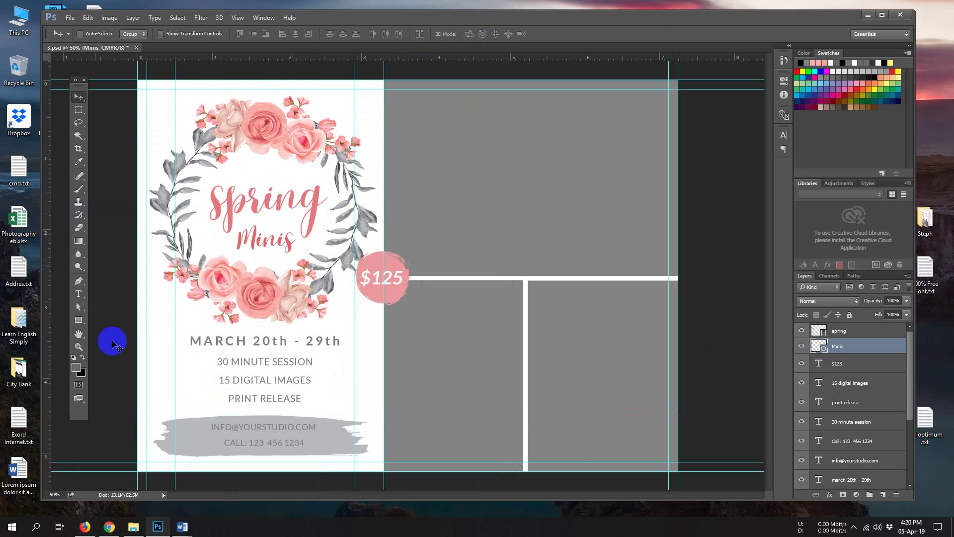
Replace the date line below the wreath with YOUR TEXT and commit the text edit
scroll(867, 371, down, 2)
scroll(872, 407, up, 2)
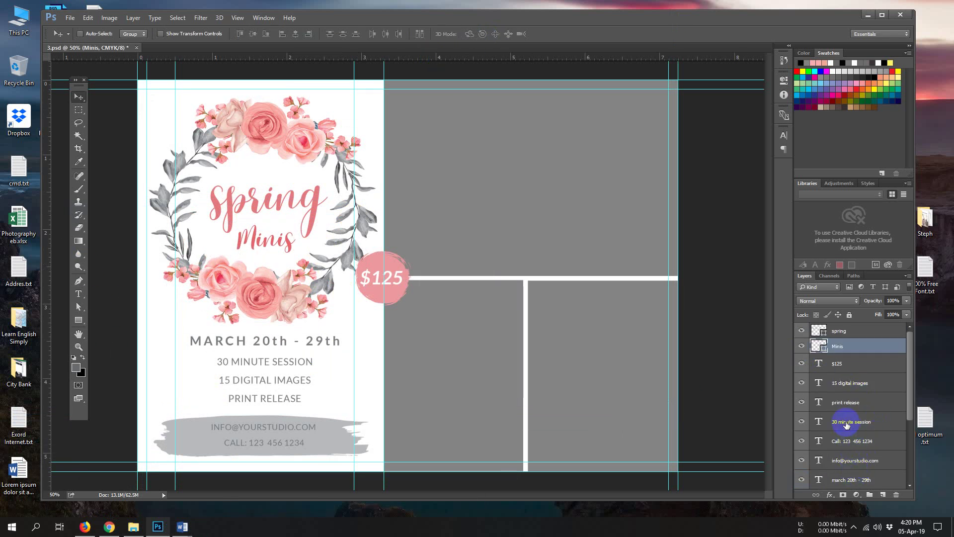
click(851, 479)
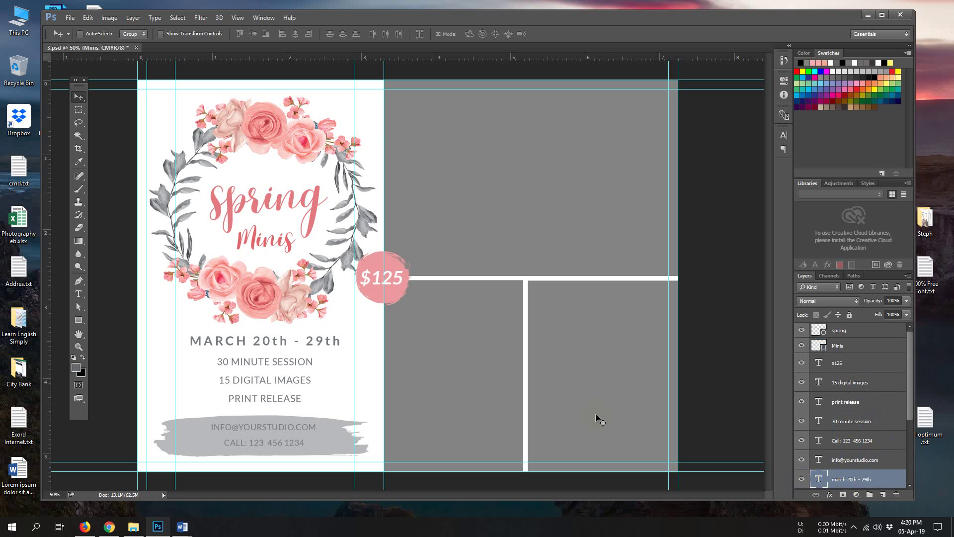
click(79, 293)
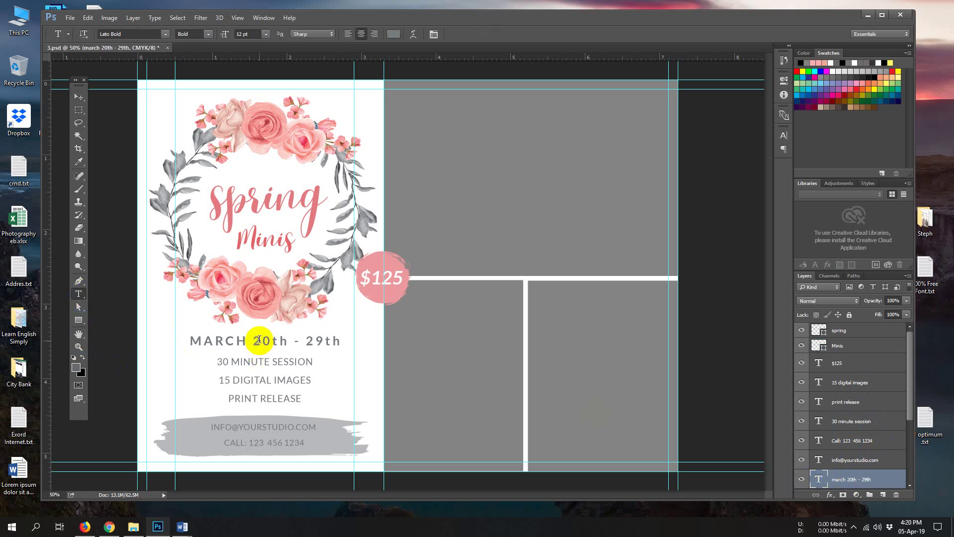
click(287, 342)
drag(346, 341, 117, 333)
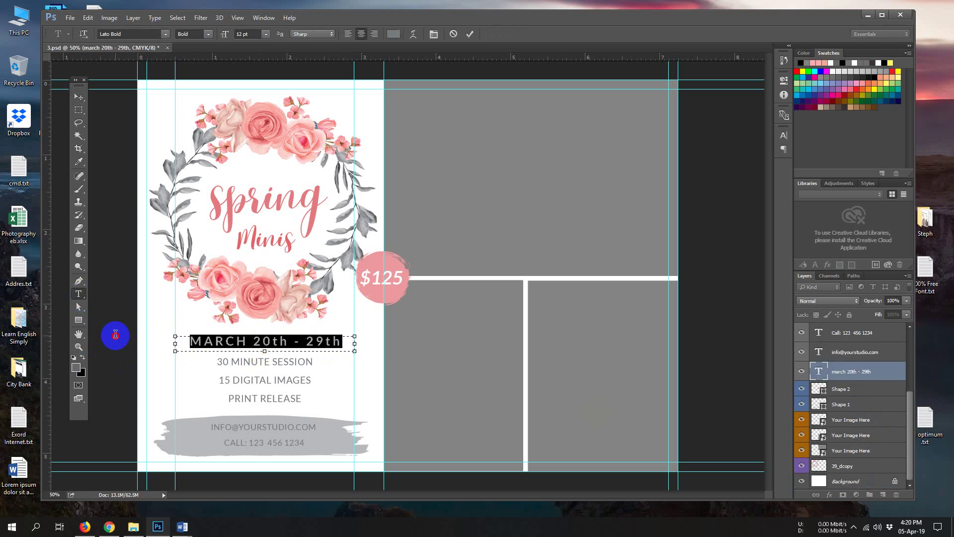
click(249, 342)
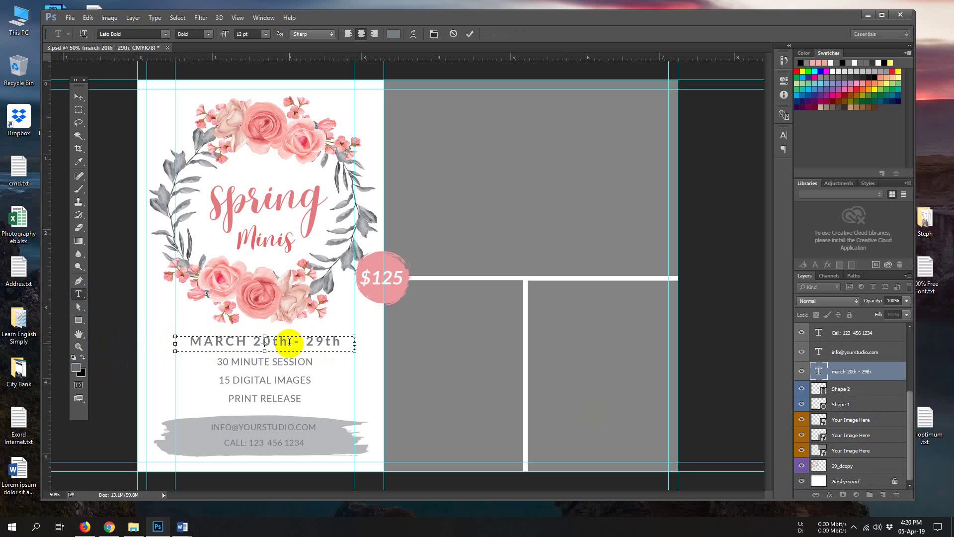
drag(348, 340, 166, 338)
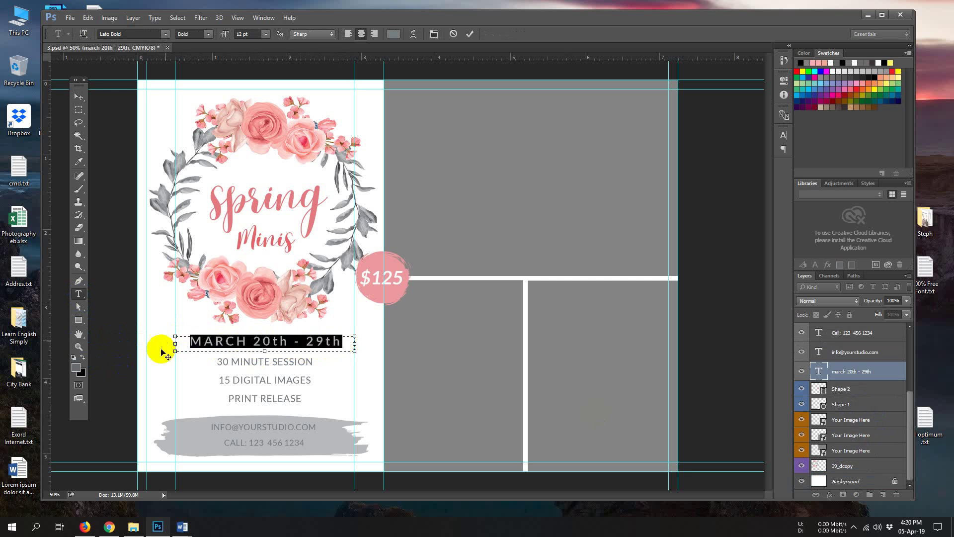
key(BackSpace)
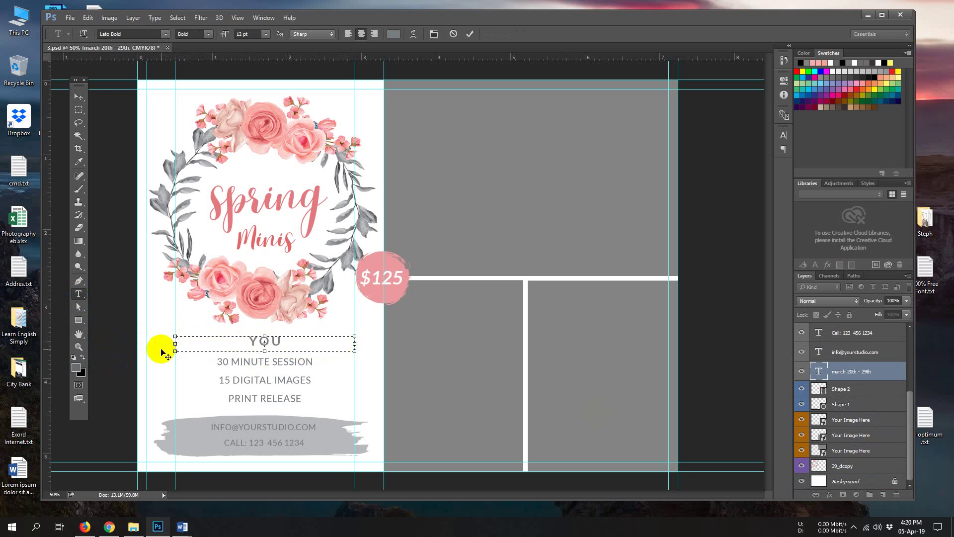
text(YOUR TEXT)
click(79, 97)
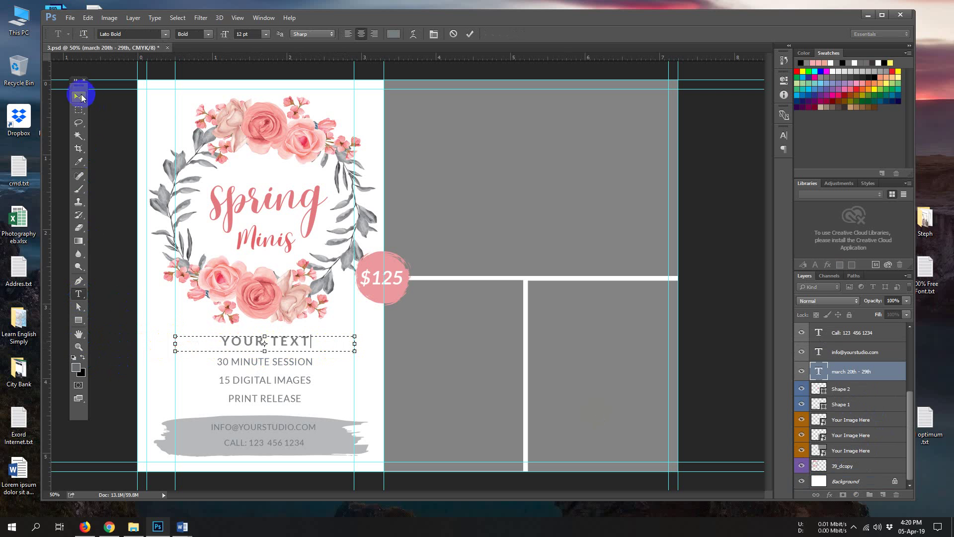
Replace the e-mail line on the grey brush stroke with YOUR TEXT and commit the text edit
click(853, 386)
click(847, 356)
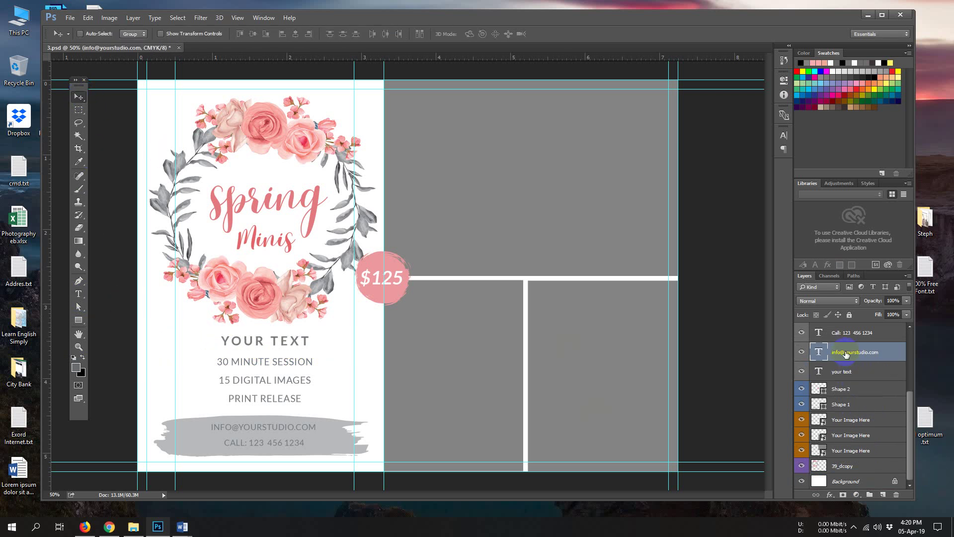
scroll(850, 378, up, 3)
click(79, 294)
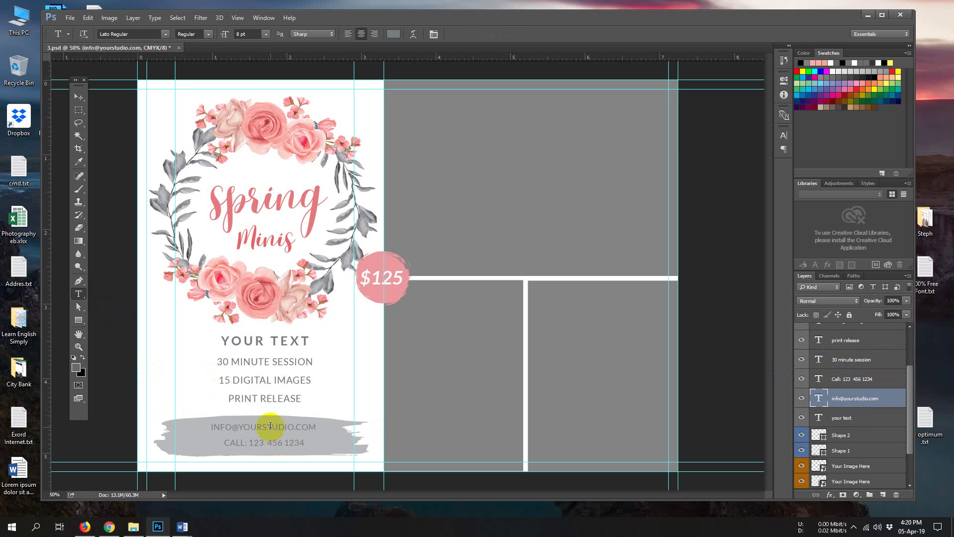
click(270, 425)
drag(318, 426, 177, 429)
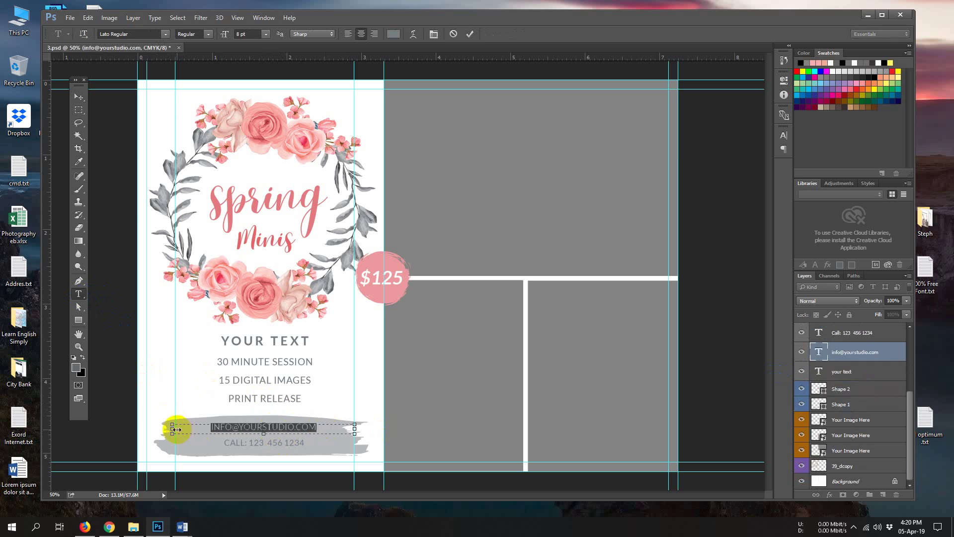
click(177, 429)
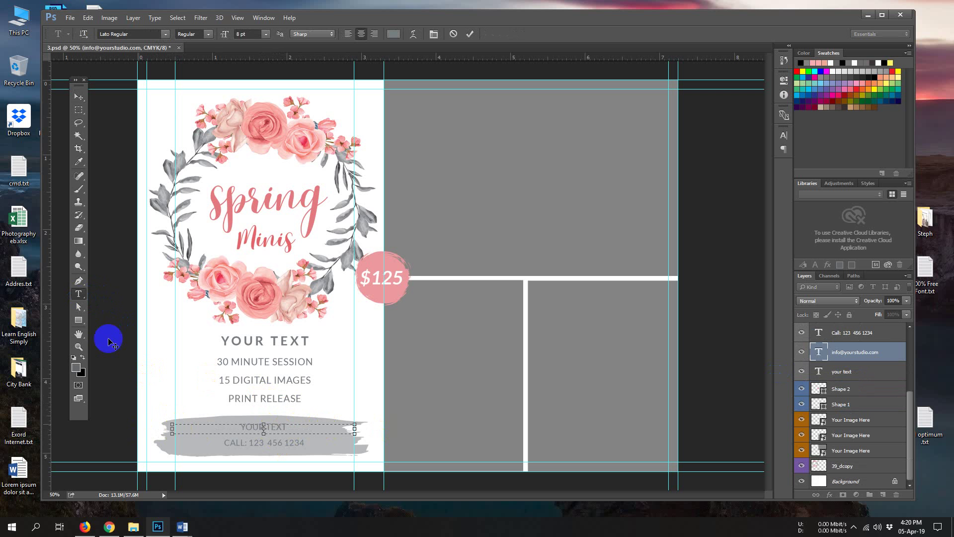
click(79, 96)
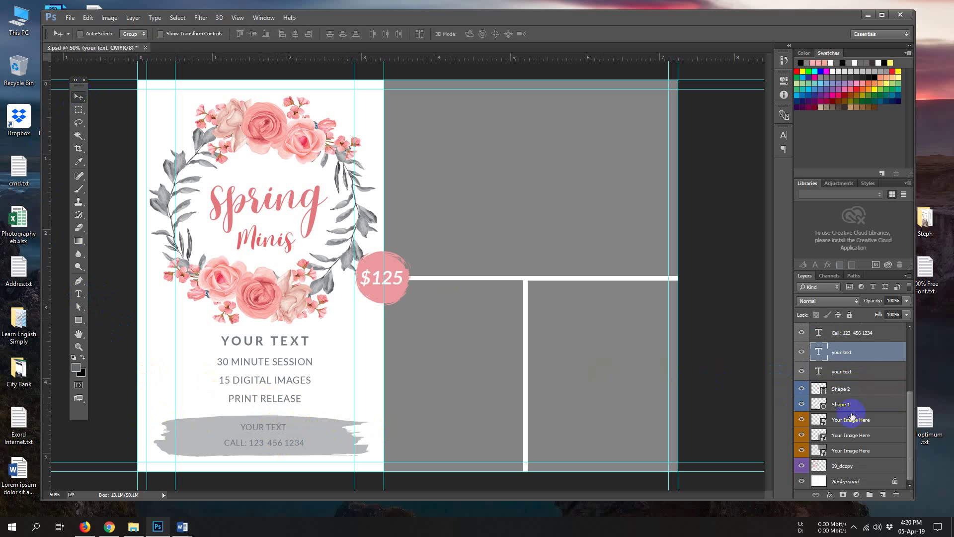
Change the price in the pink badge to $120 and save the document
scroll(855, 413, up, 5)
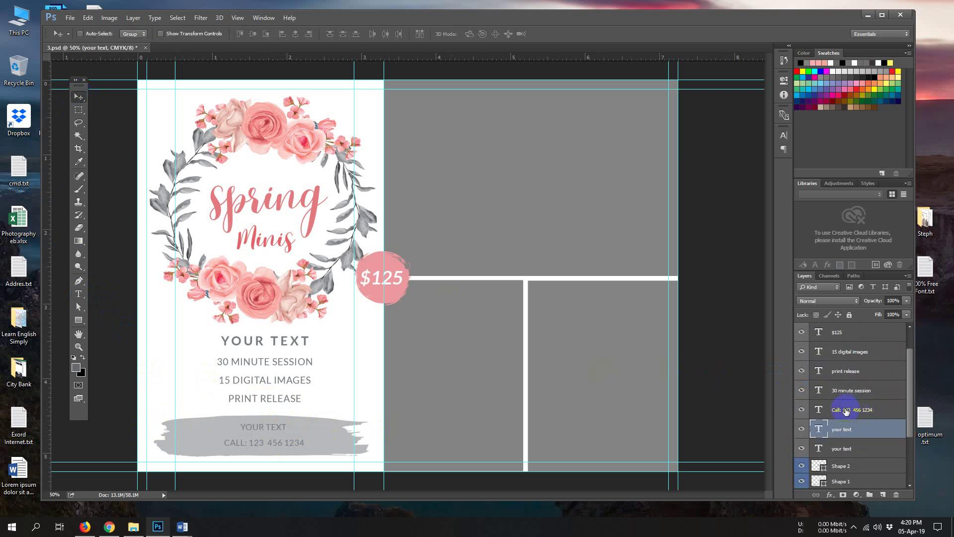
click(837, 332)
click(78, 294)
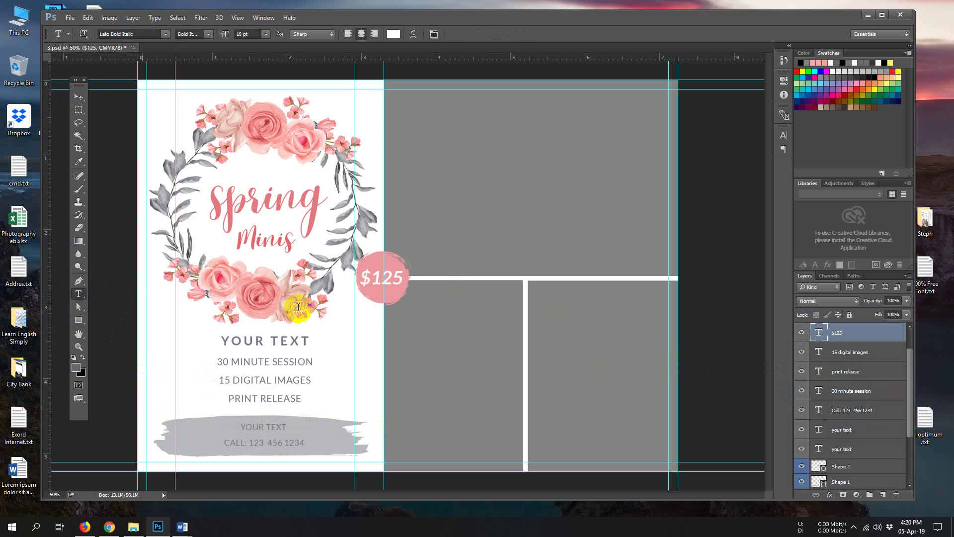
drag(385, 278, 400, 277)
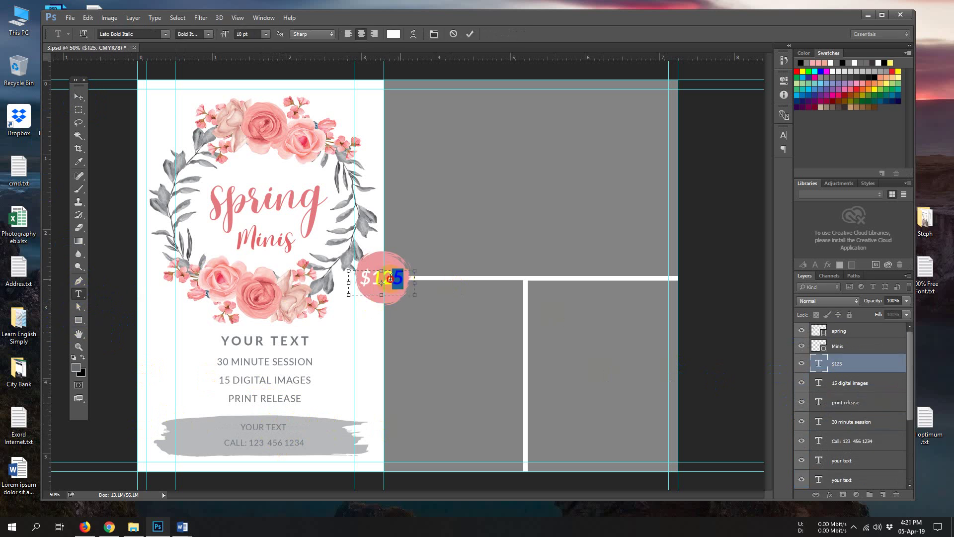
click(79, 95)
click(70, 18)
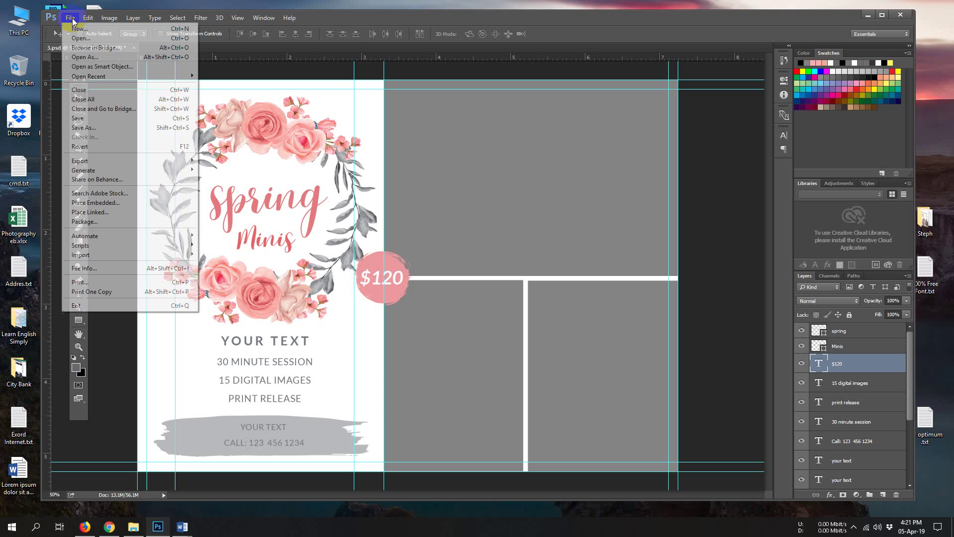
click(78, 117)
click(854, 527)
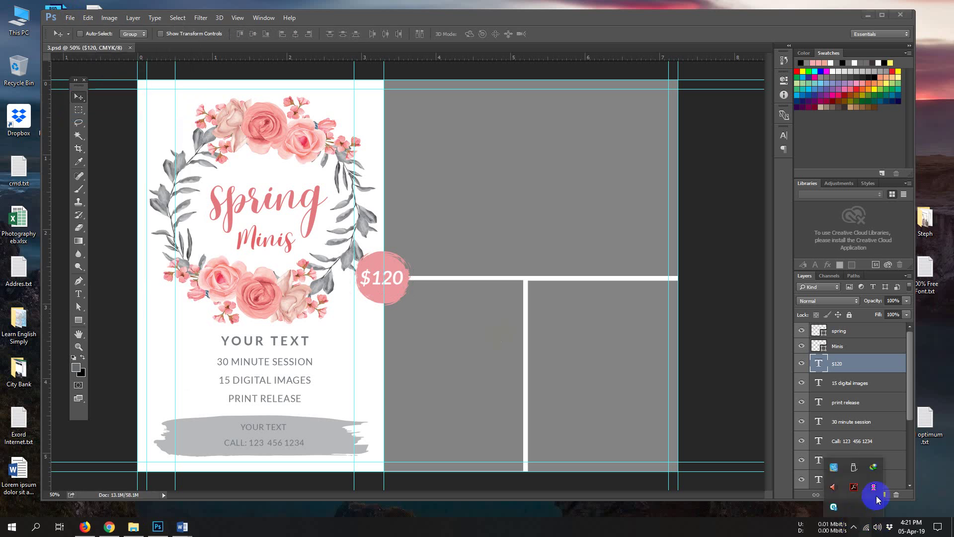